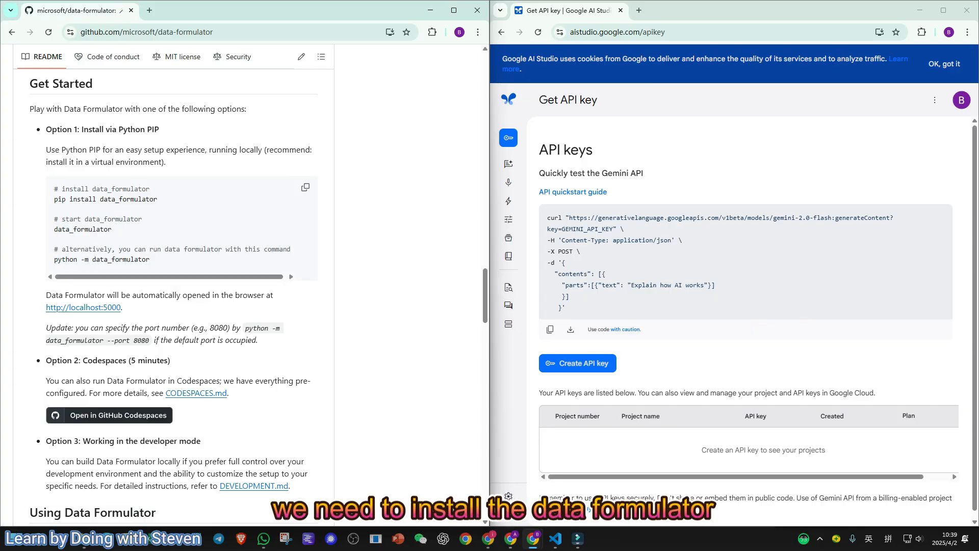
Copy the command pip install data_formulator from the GitHub README and run it in the VS Code terminal.
drag(158, 199, 54, 198)
key(ctrl+c)
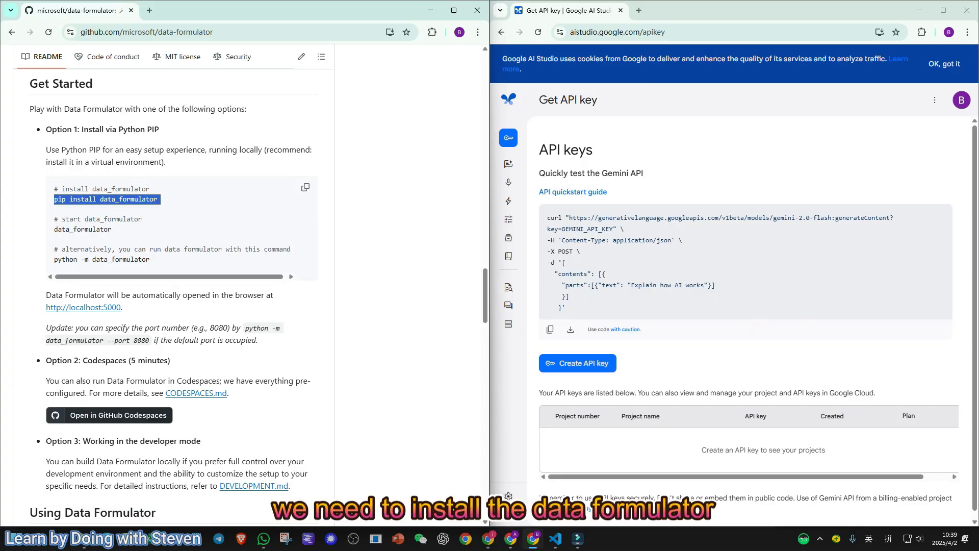
click(46, 295)
click(555, 539)
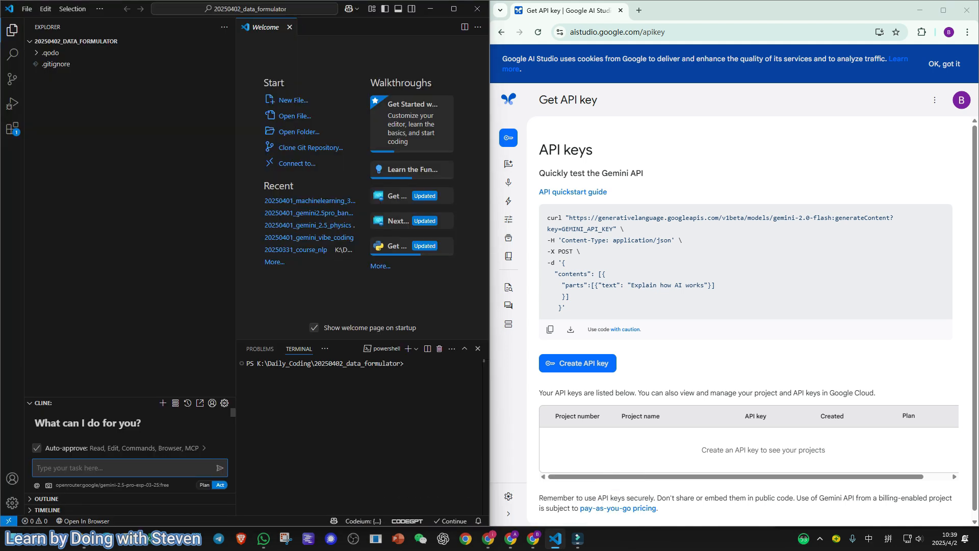
click(454, 10)
click(450, 449)
key(ctrl+v)
key(Return)
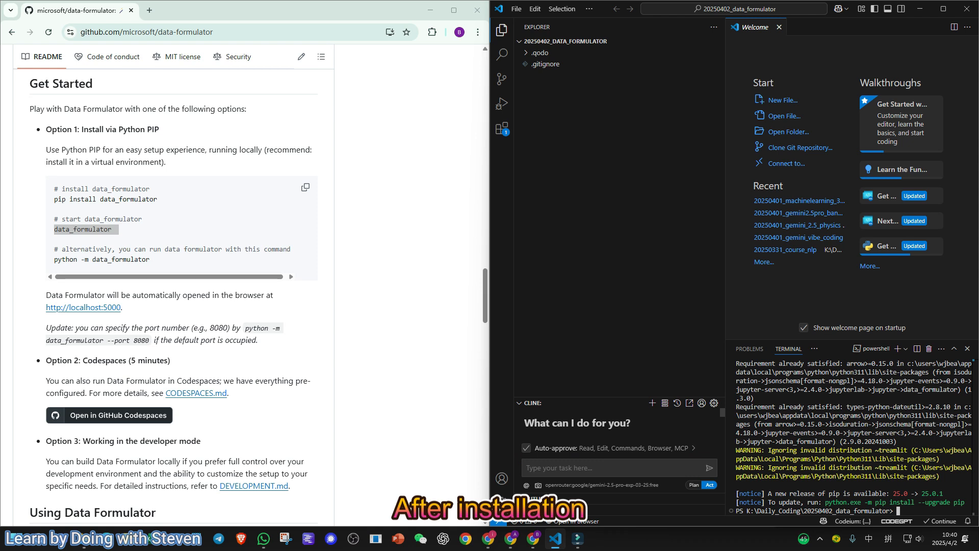
Copy the data_formulator start command from the README, run it in the VS Code terminal, and open the local server on port 5000 in the browser.
triple_click(83, 230)
key(ctrl+c)
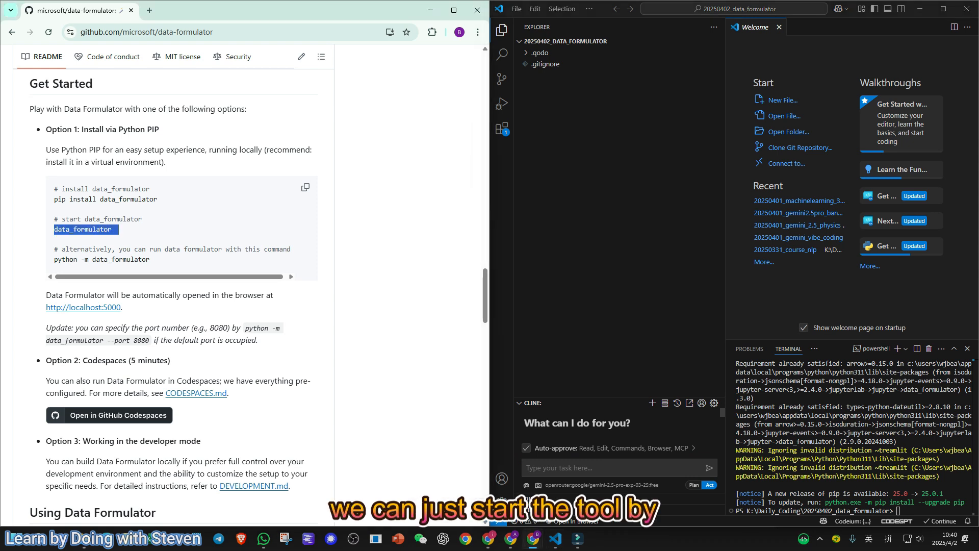
click(926, 474)
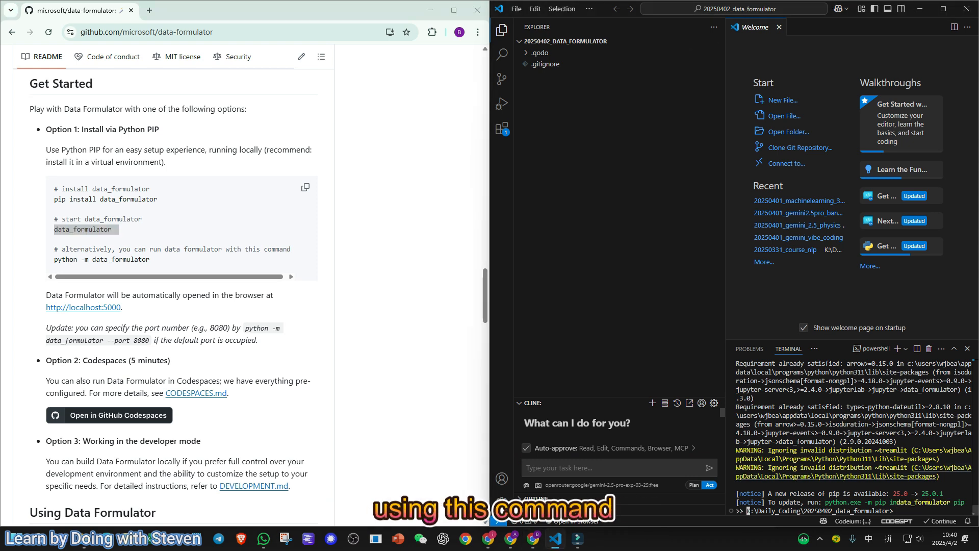
key(ctrl+v)
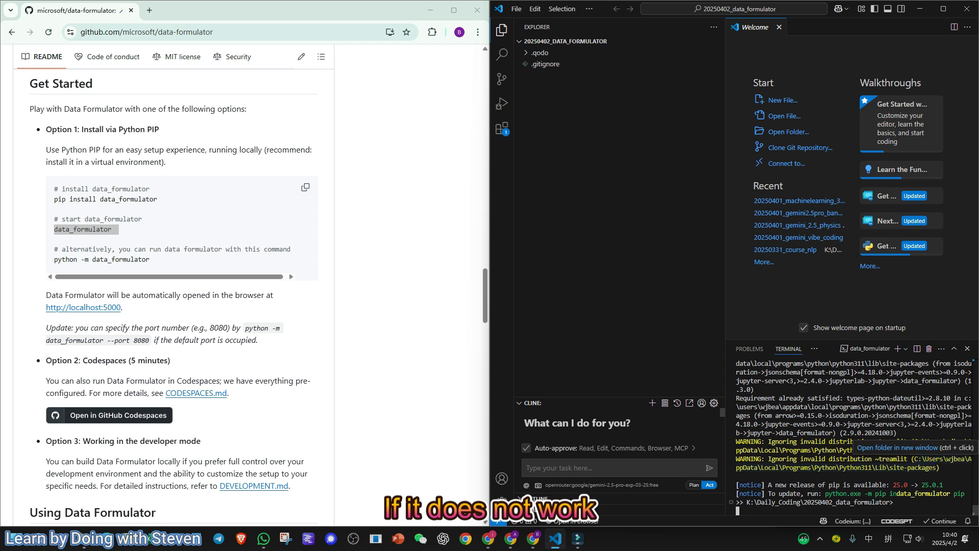
mouse_move(54, 259)
mouse_down()
mouse_move(150, 259)
mouse_move(54, 259)
mouse_up()
click(53, 259)
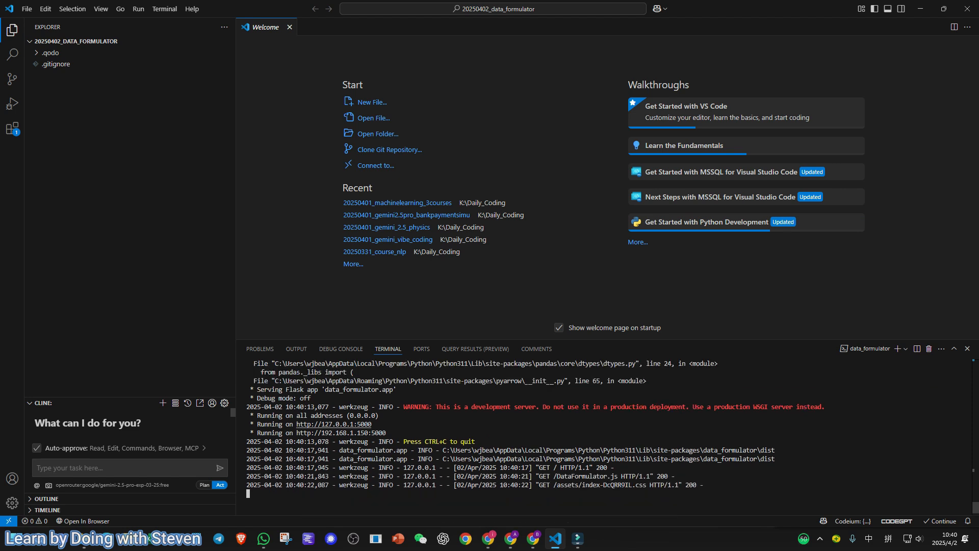
ctrl+click(334, 424)
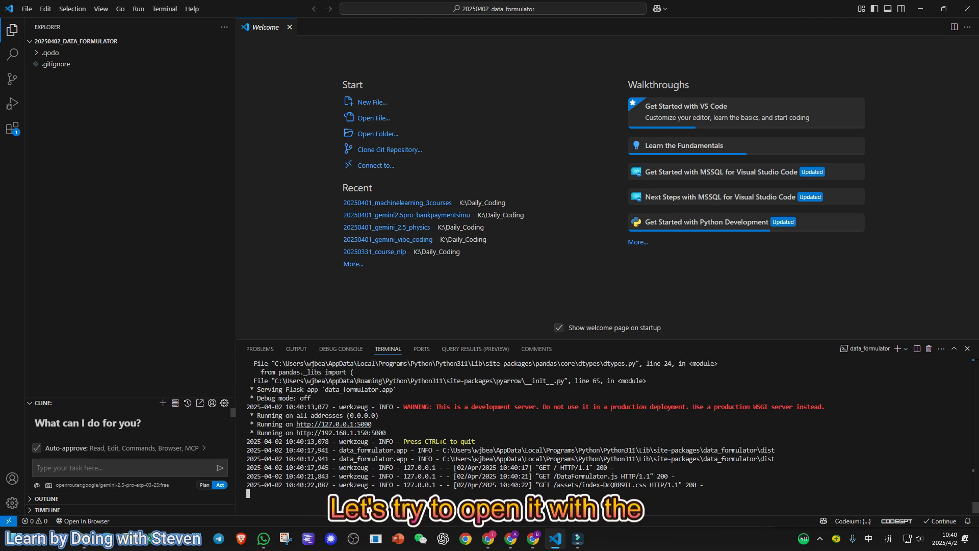
click(106, 538)
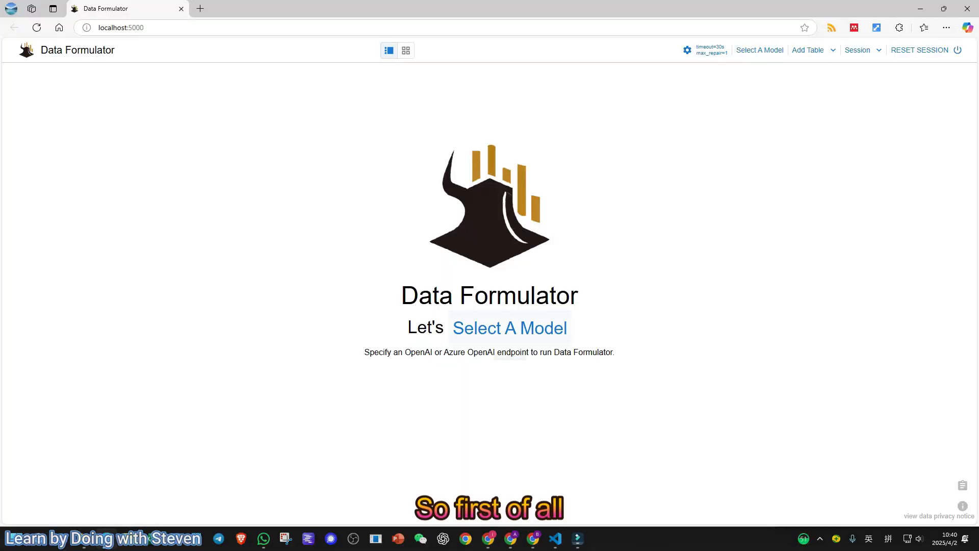
Begin selecting a model in Data Formulator and choose gemini as the provider.
click(508, 333)
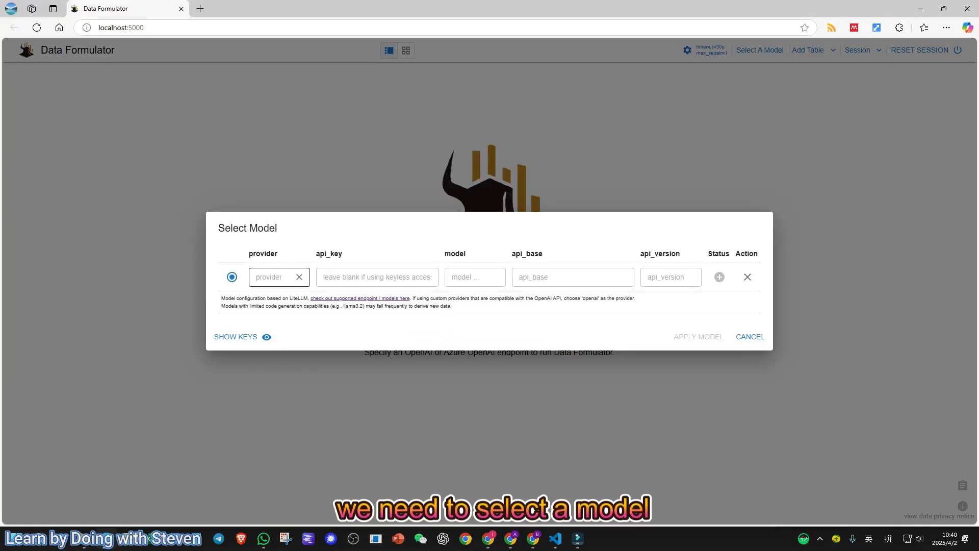
click(276, 277)
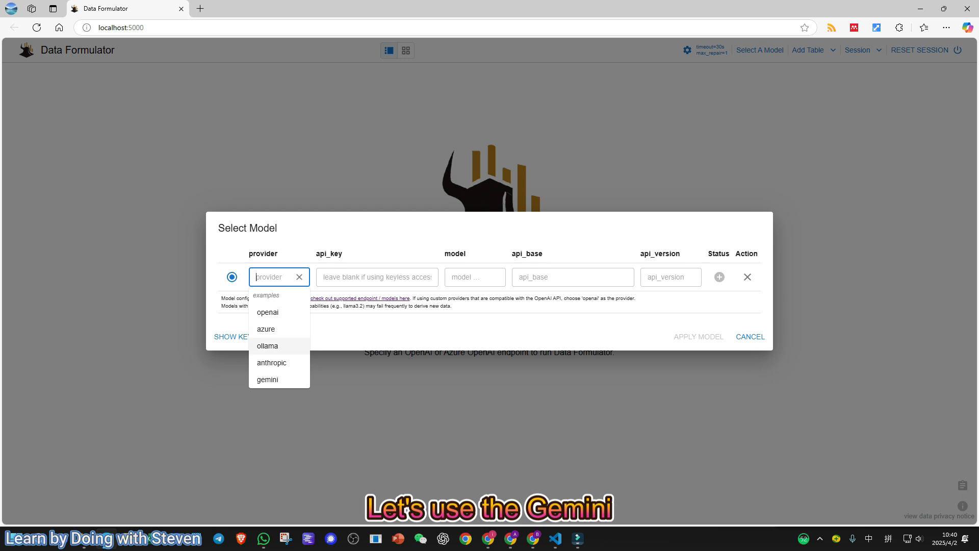
click(267, 379)
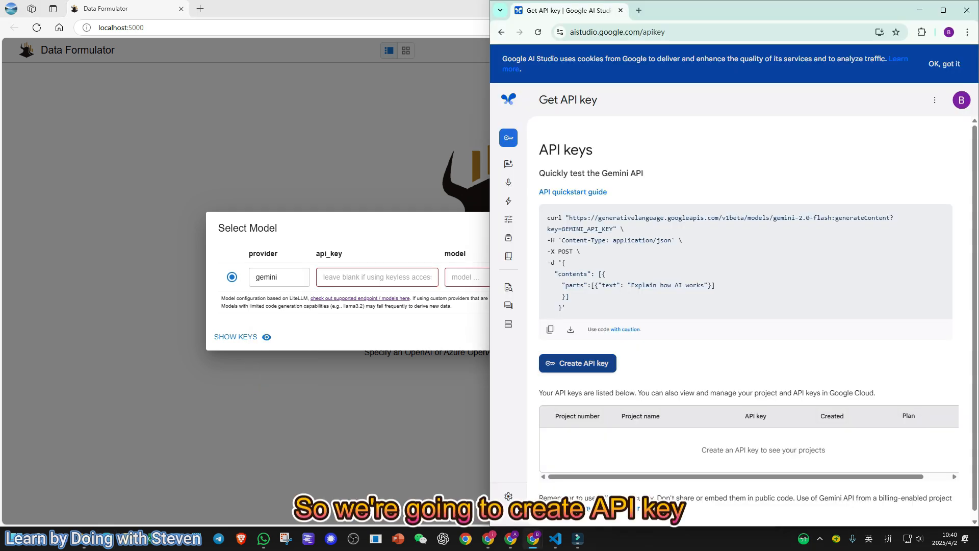
Create an API key in Google AI Studio, copy it, and paste the API key into Data Formulator's api_key field.
click(577, 363)
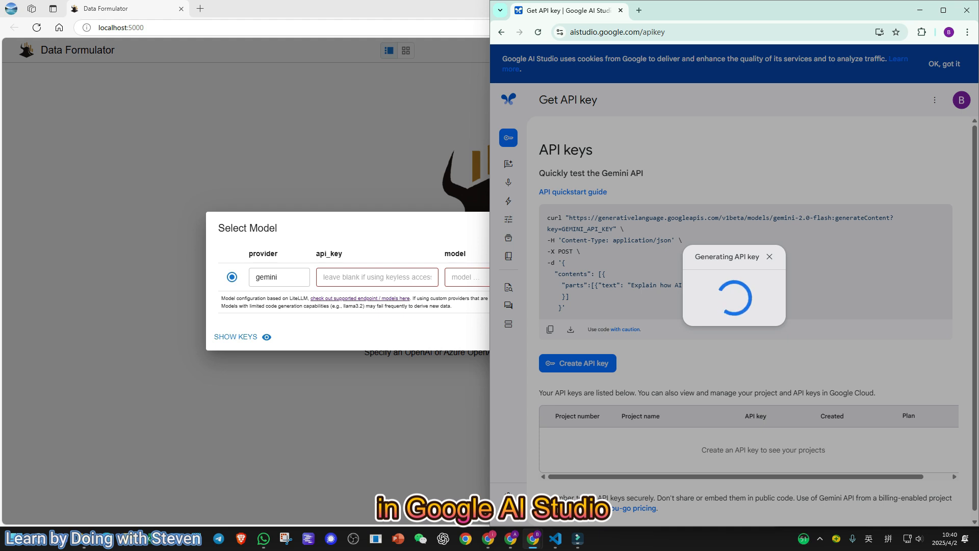
click(753, 308)
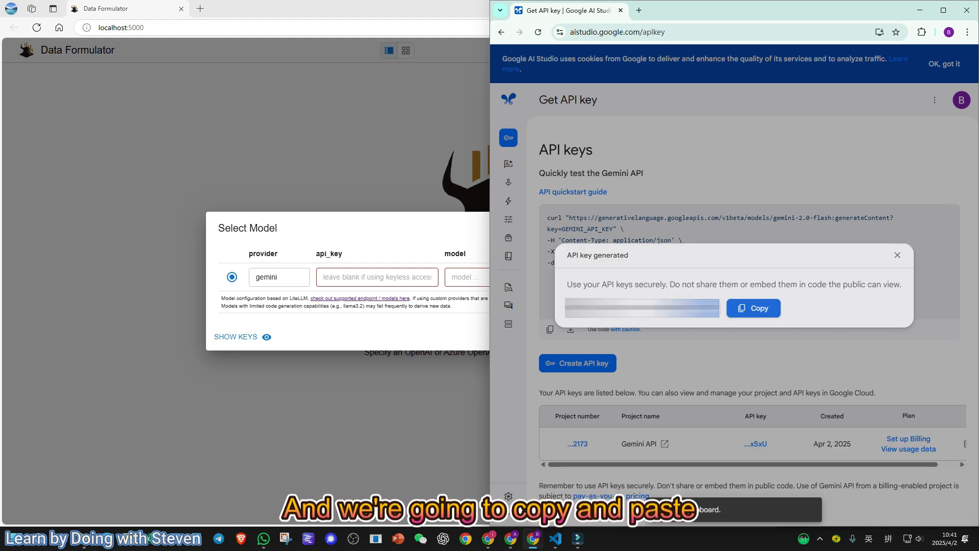
click(377, 277)
key(ctrl+v)
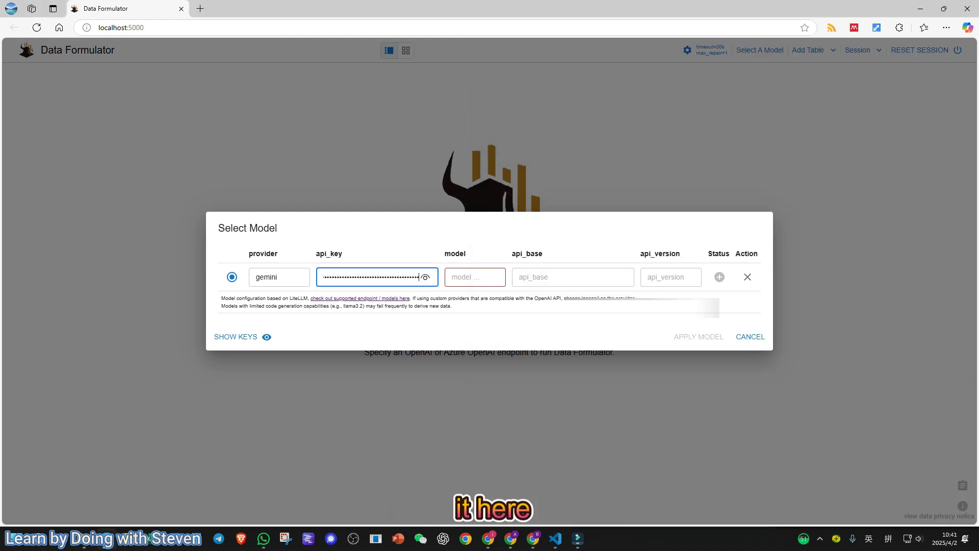
Copy the model code gemini-2.5-pro-exp-03-25 from the Gemini API documentation and enter it as the model name in Data Formulator.
click(494, 277)
key(alt+Tab)
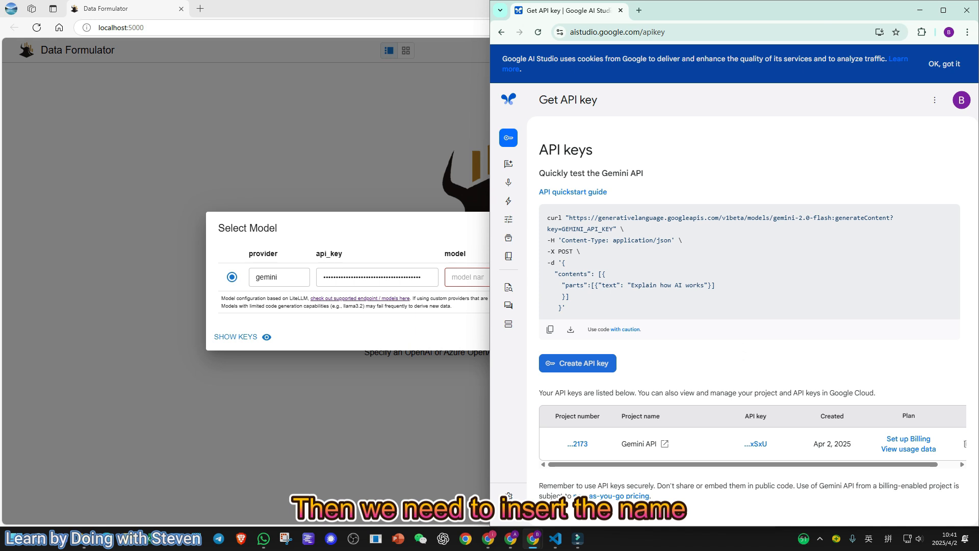
key(super+Up)
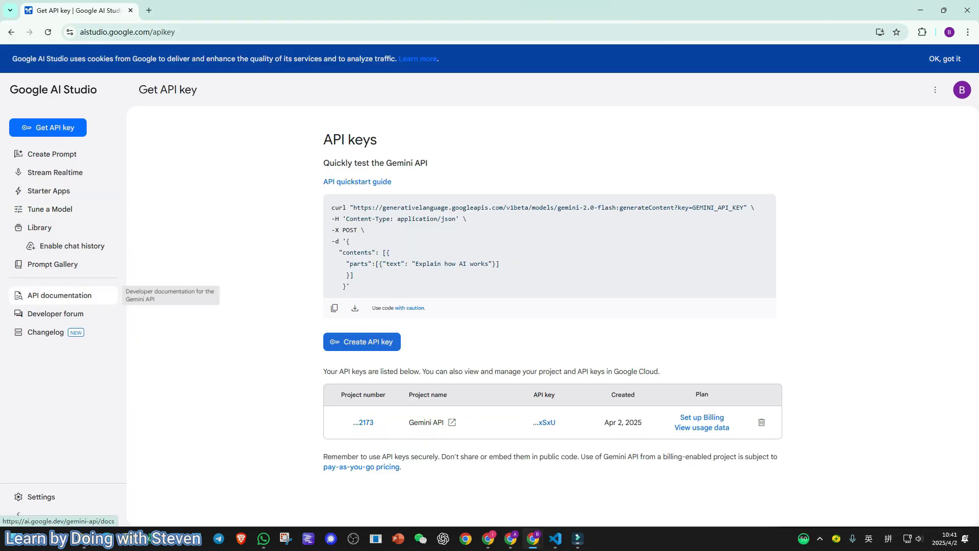
click(51, 295)
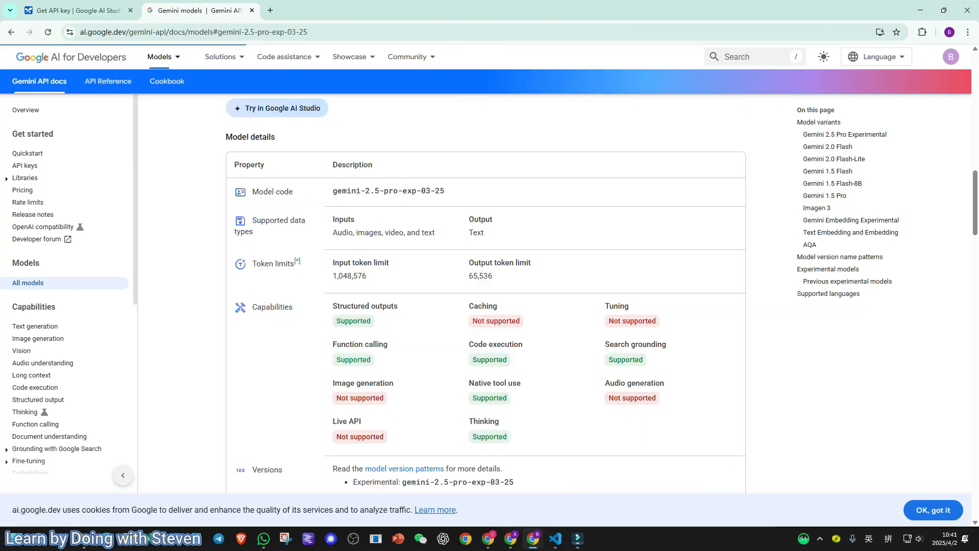
triple_click(389, 191)
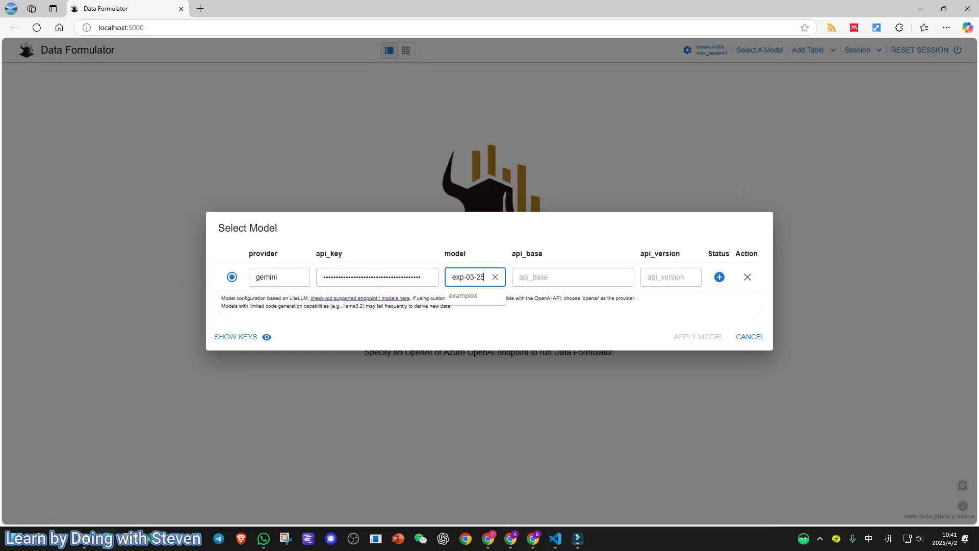
Leave api_base and api_version blank, add and test the Gemini model, and close the model selection.
click(556, 276)
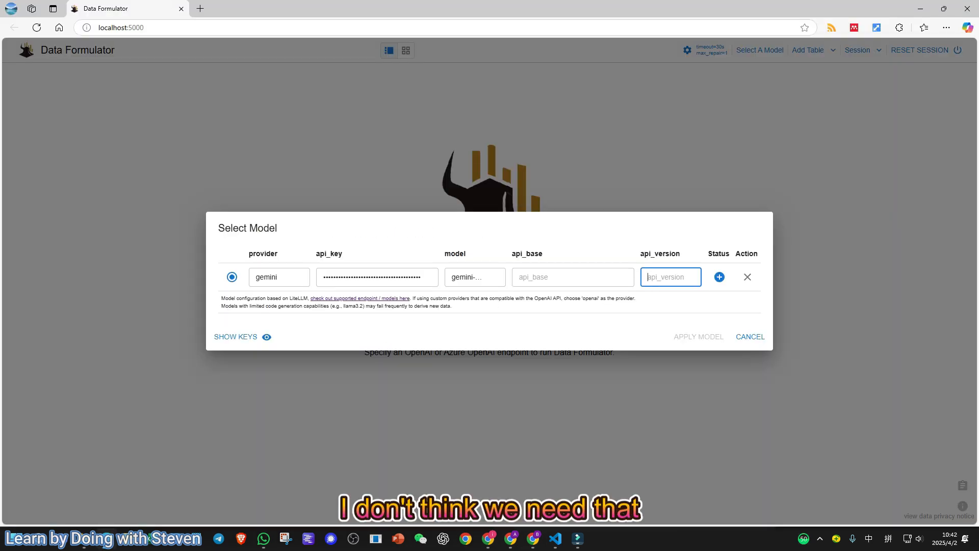
key(Tab)
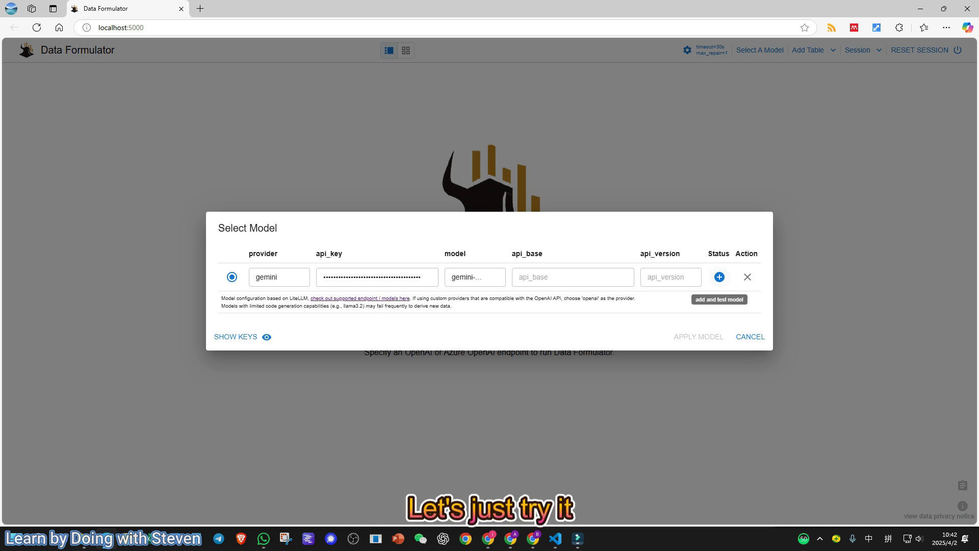
key(Return)
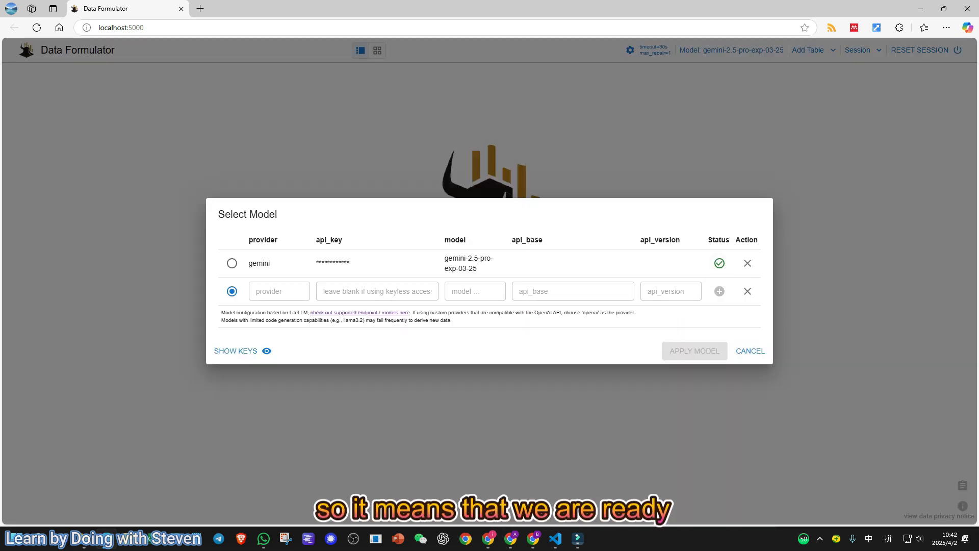
key(Escape)
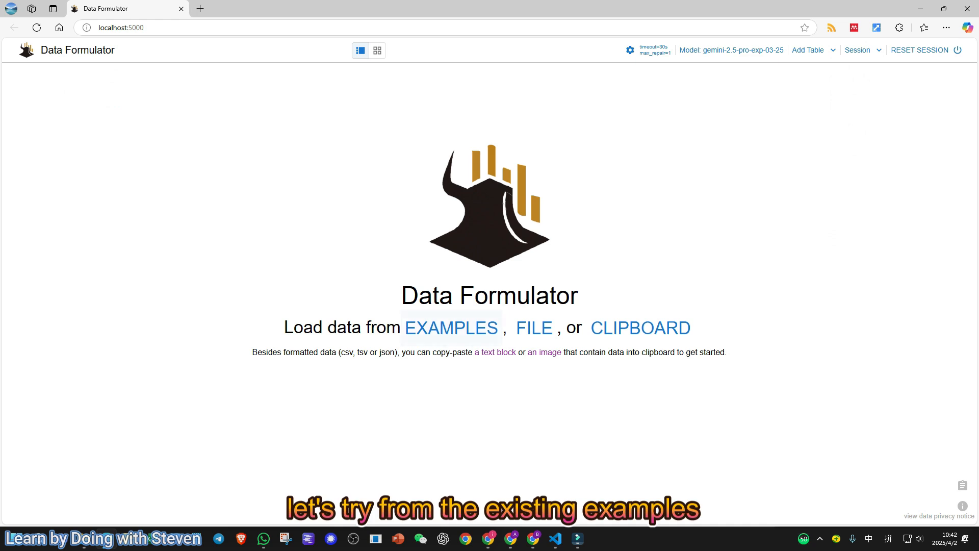
Browse the example datasets and load the unemployment-across-industries table.
click(451, 327)
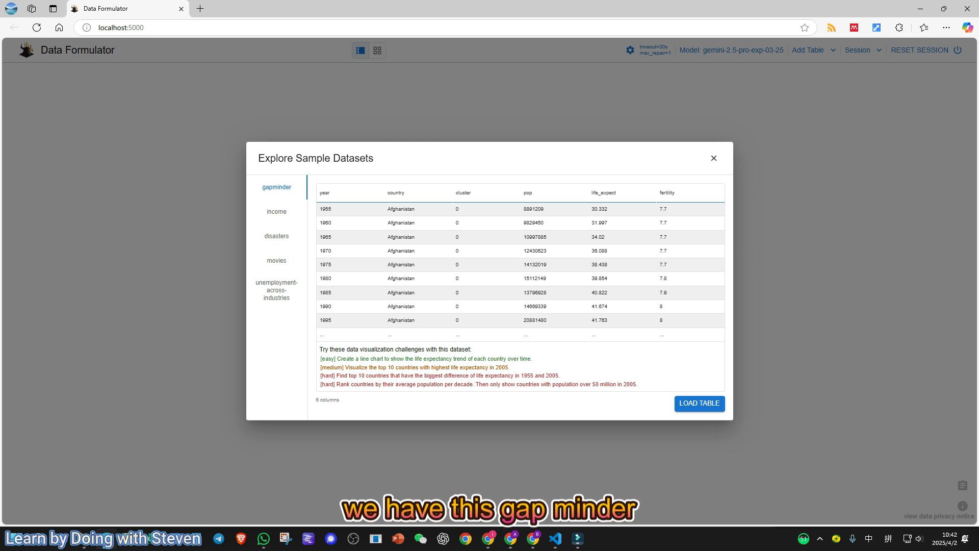
click(281, 213)
click(283, 241)
click(281, 260)
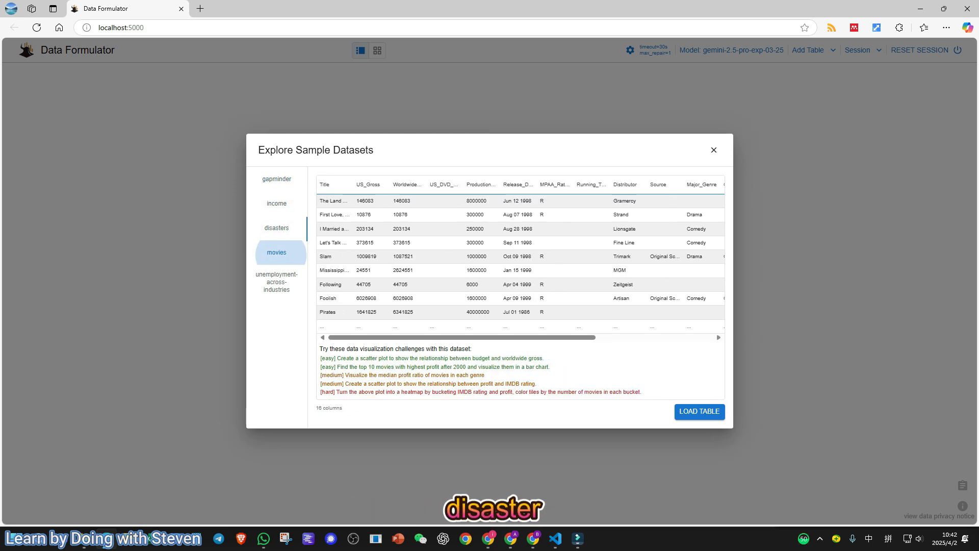
click(277, 282)
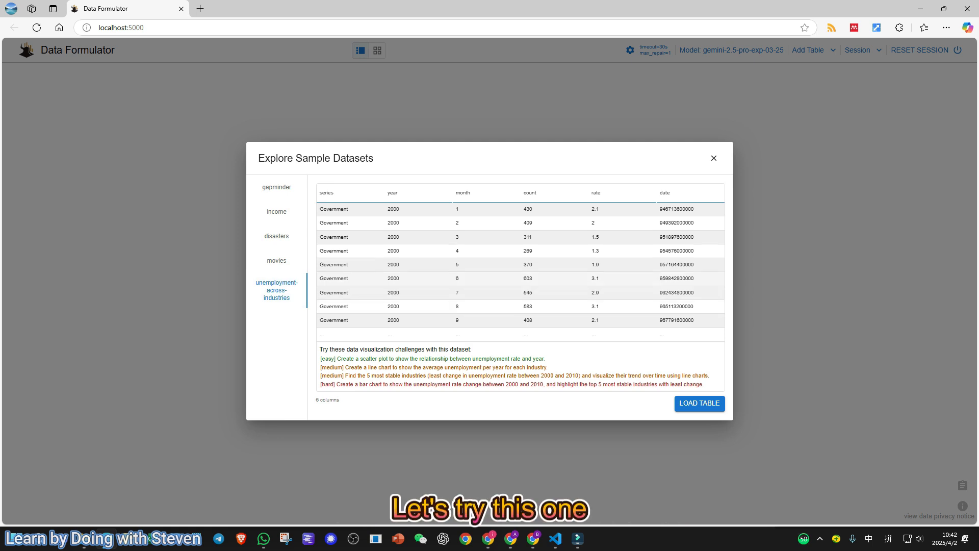
click(699, 402)
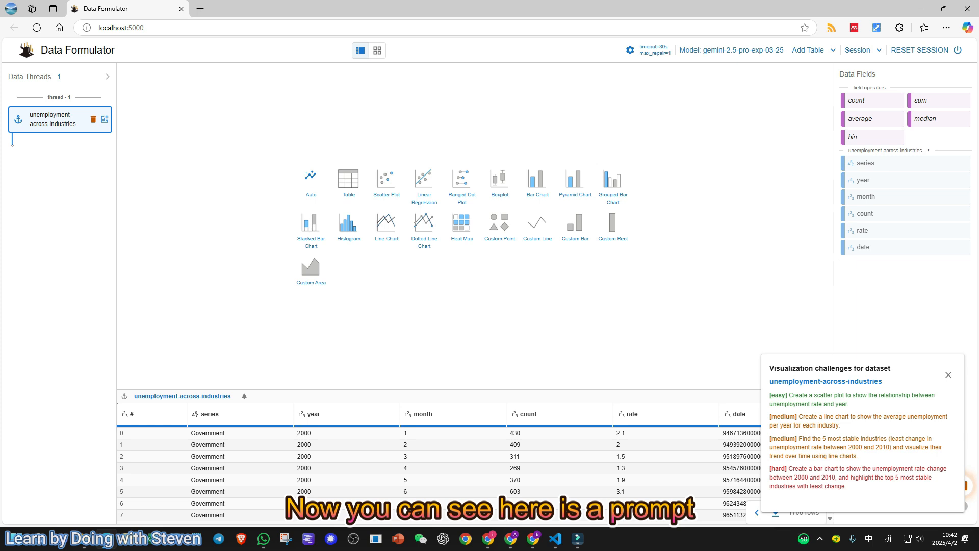
Read through the suggested visualization challenges for the dataset, including the easy scatter plot and medium line chart tasks.
drag(769, 368, 905, 369)
click(919, 367)
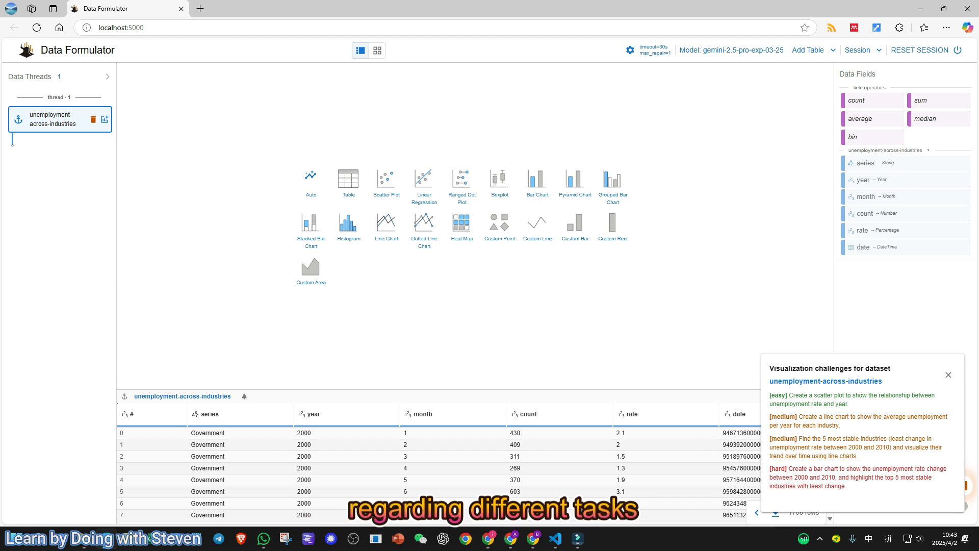
drag(788, 396, 848, 405)
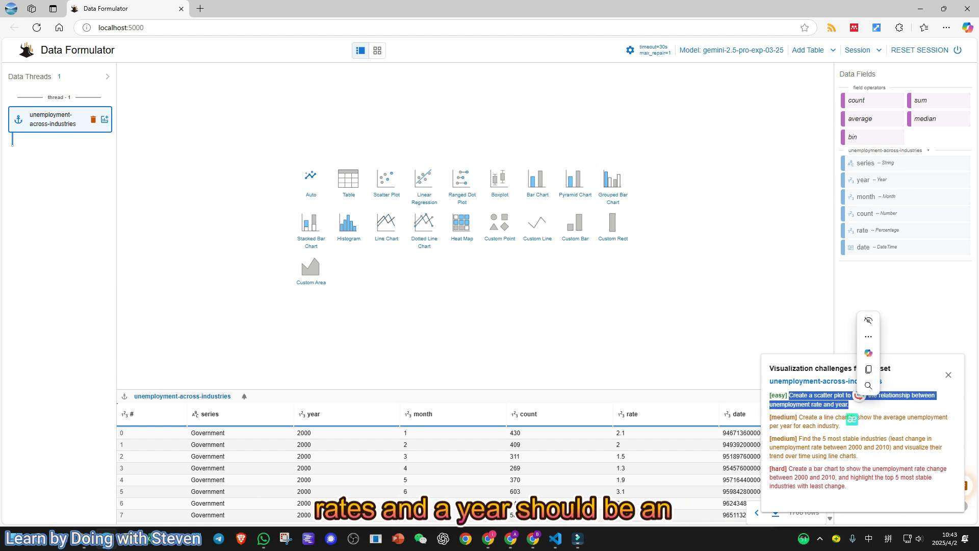
click(849, 404)
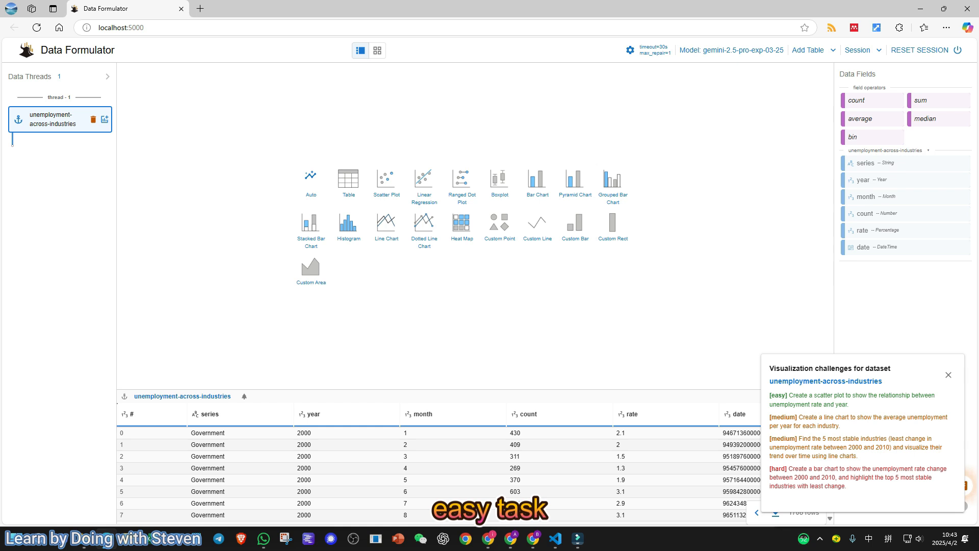
drag(769, 417, 852, 415)
click(798, 417)
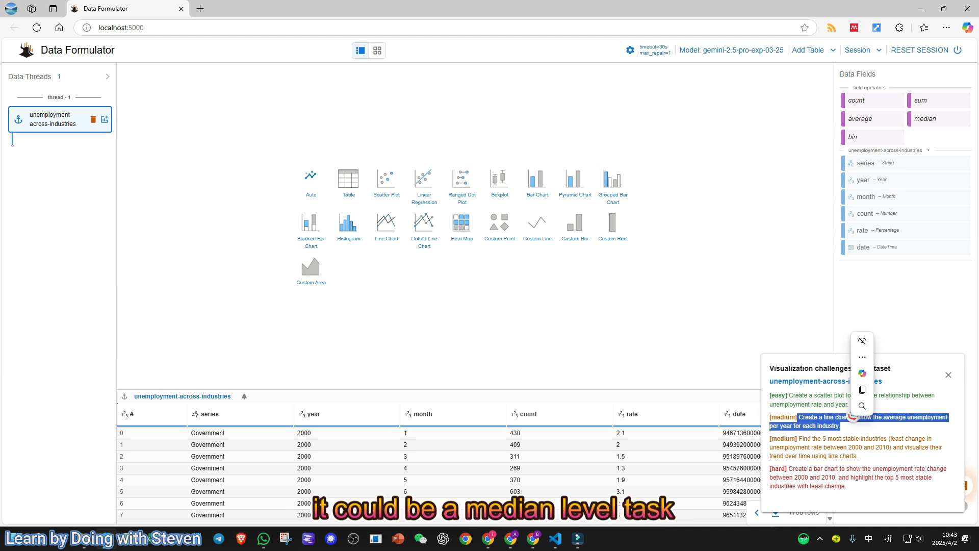
click(853, 416)
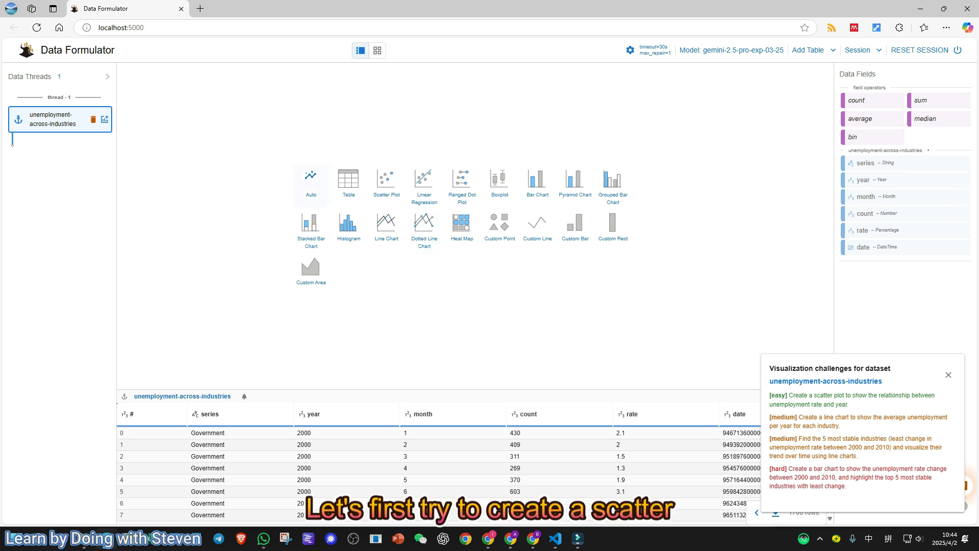
Create a scatter plot with the year field on the x-axis and the count field on the y-axis.
click(386, 182)
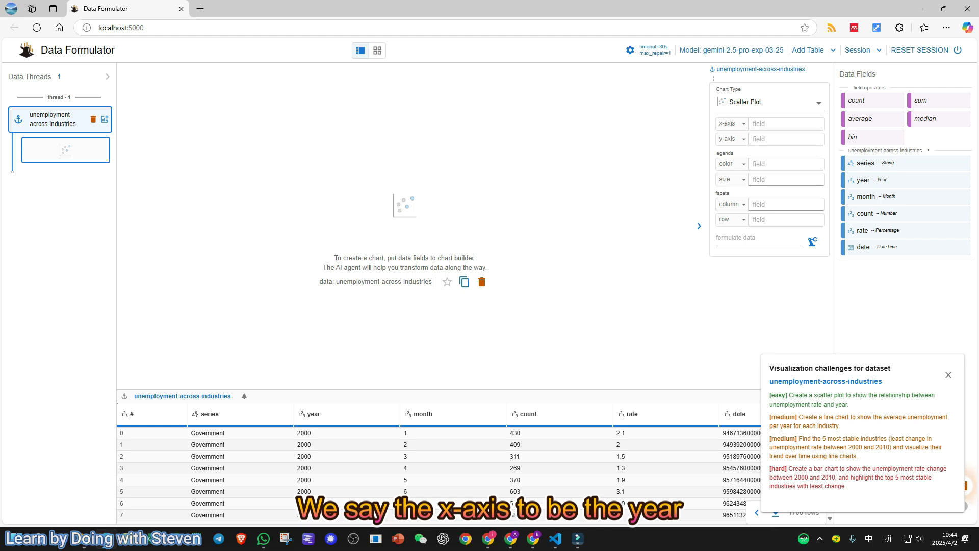
drag(866, 180, 772, 124)
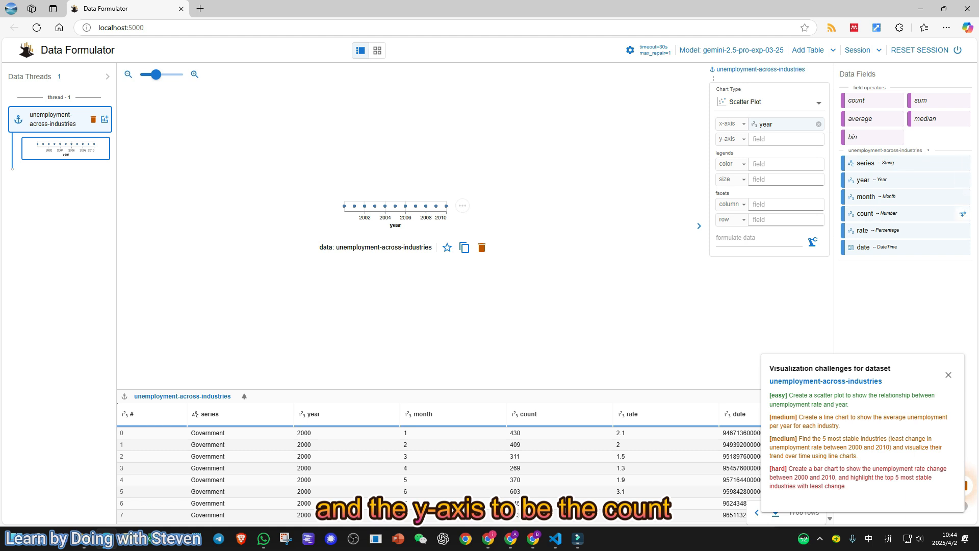
drag(865, 213, 785, 139)
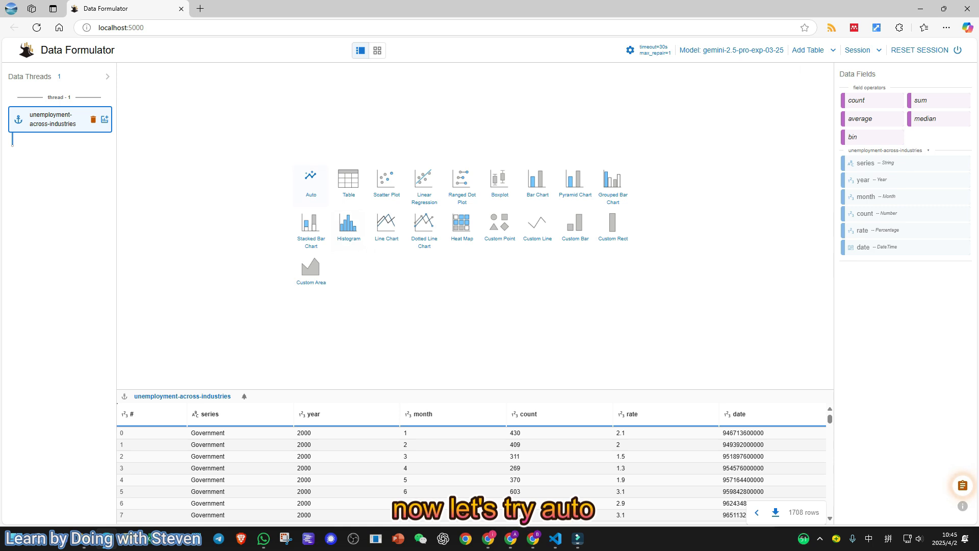
Create an Auto chart from the prompt "trend of unemployment data" and formulate it.
click(311, 183)
text(trend)
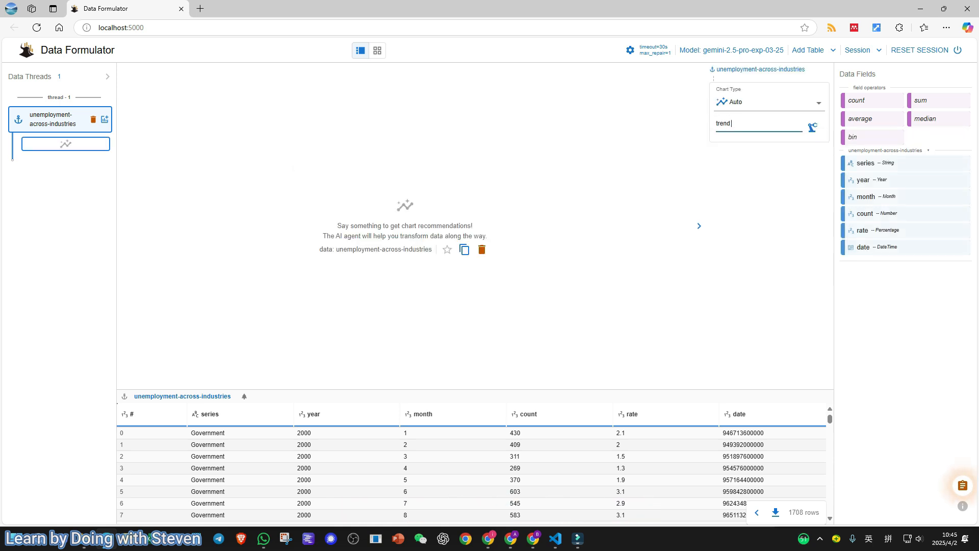
text( of unem)
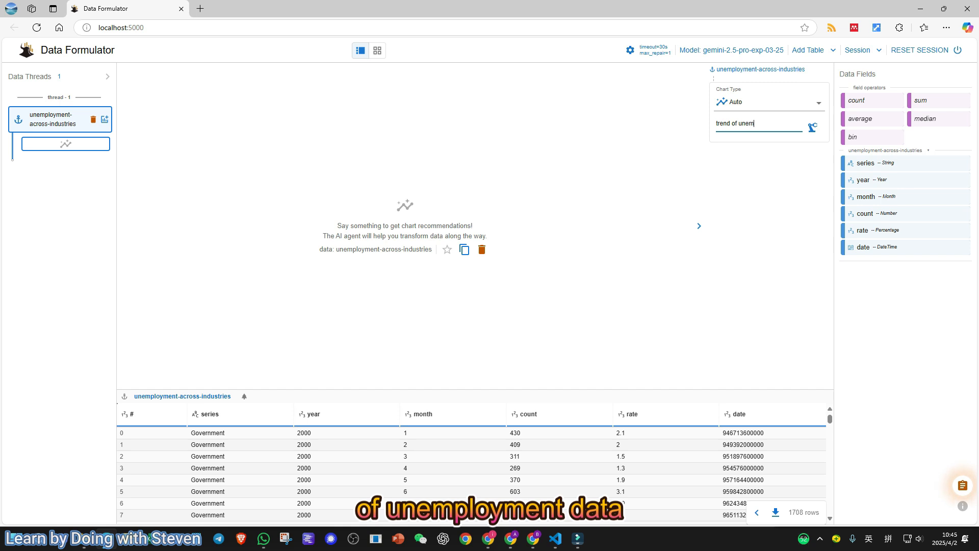
text(ployment data)
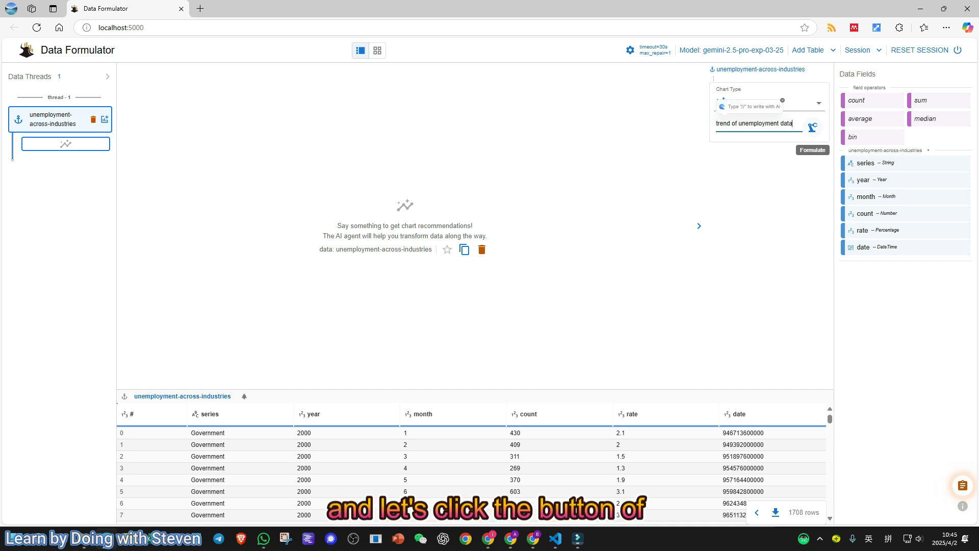
click(813, 127)
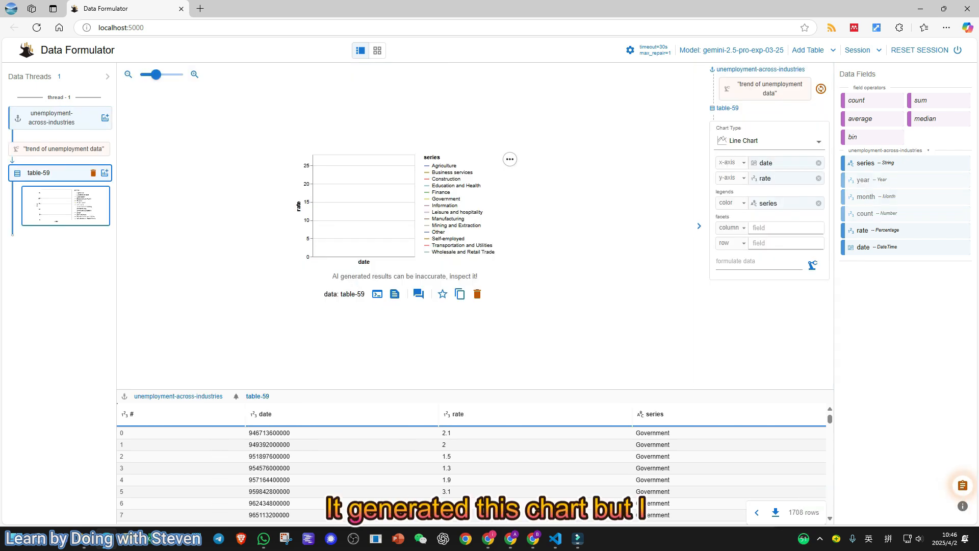
Review the generated trend chart's options and data transformation code, and delete the chart.
click(509, 159)
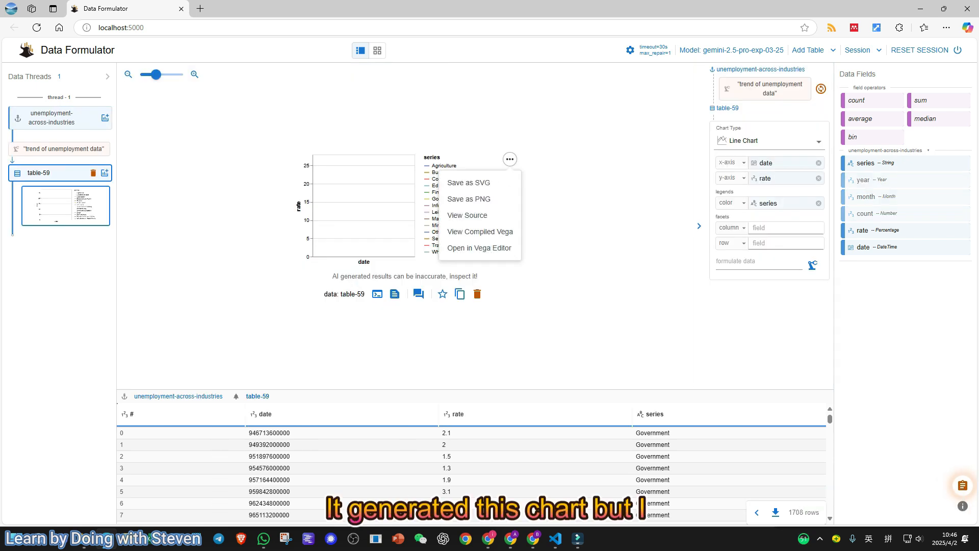
click(576, 214)
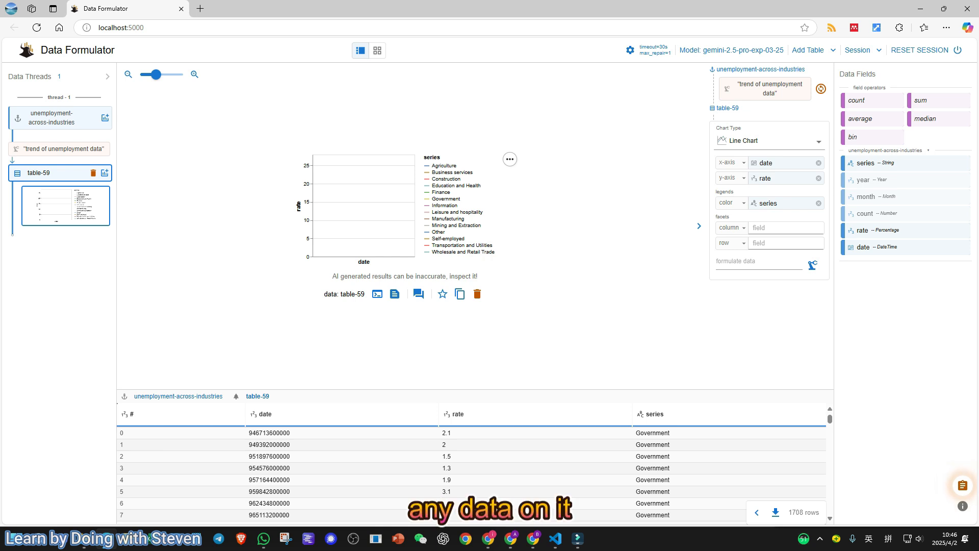
click(377, 294)
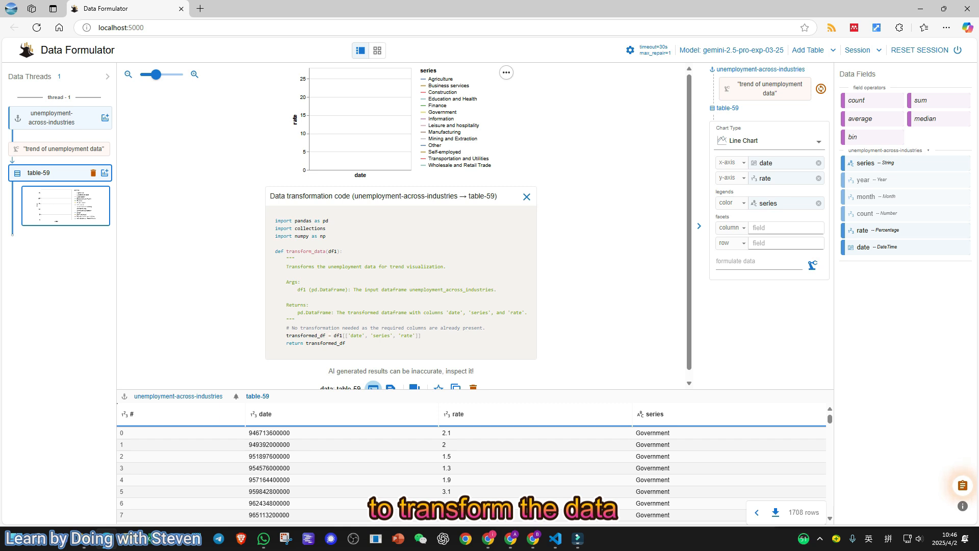
scroll(400, 224, down, 1)
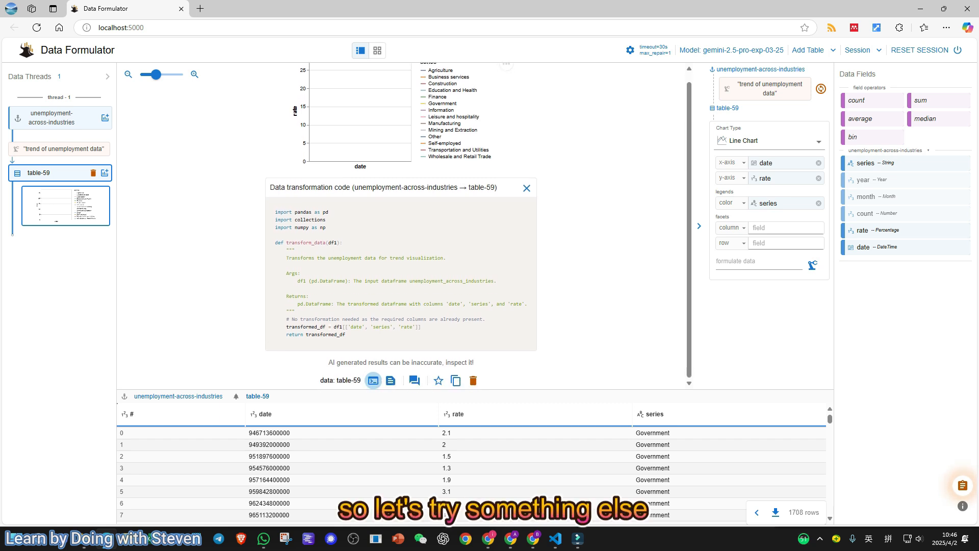
click(473, 380)
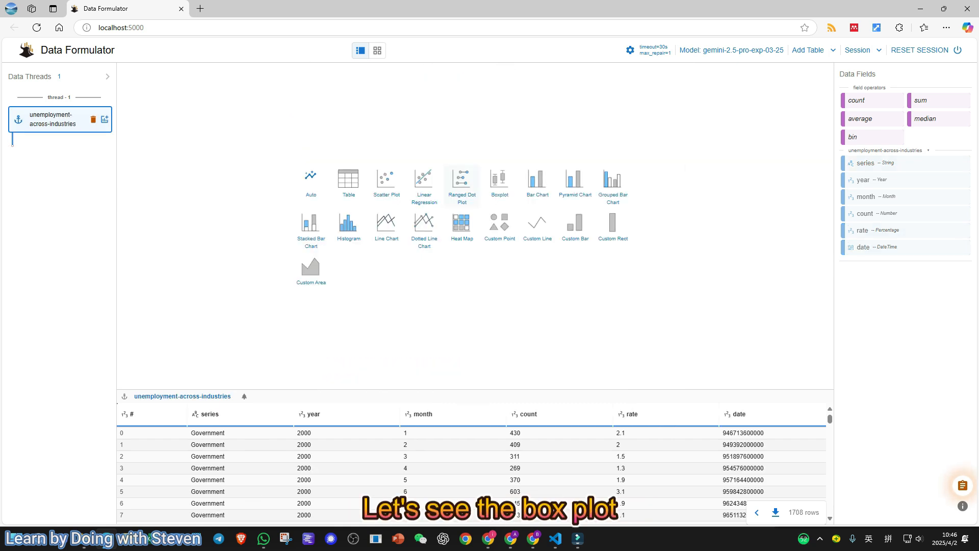
Create a boxplot with the year field on the x-axis and the count field on the y-axis.
click(499, 180)
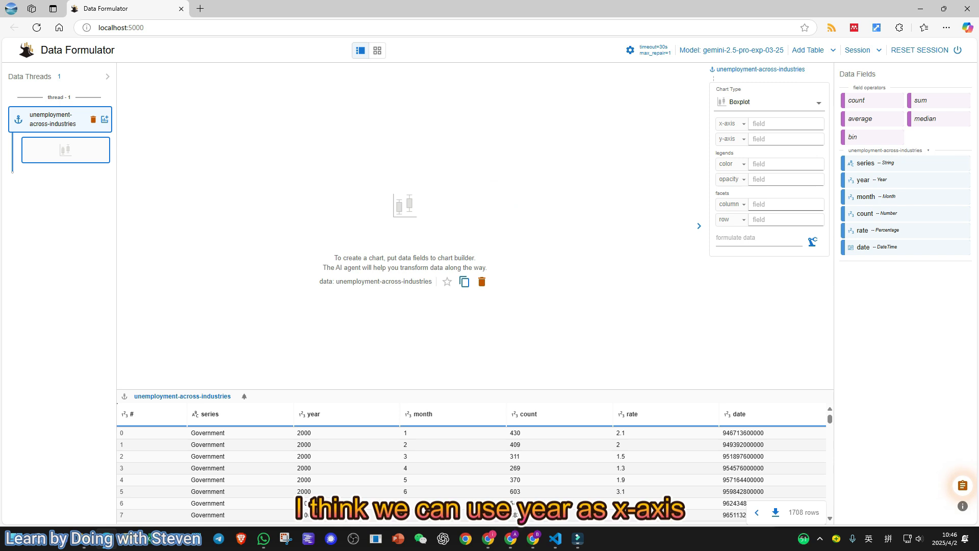
drag(866, 180, 780, 124)
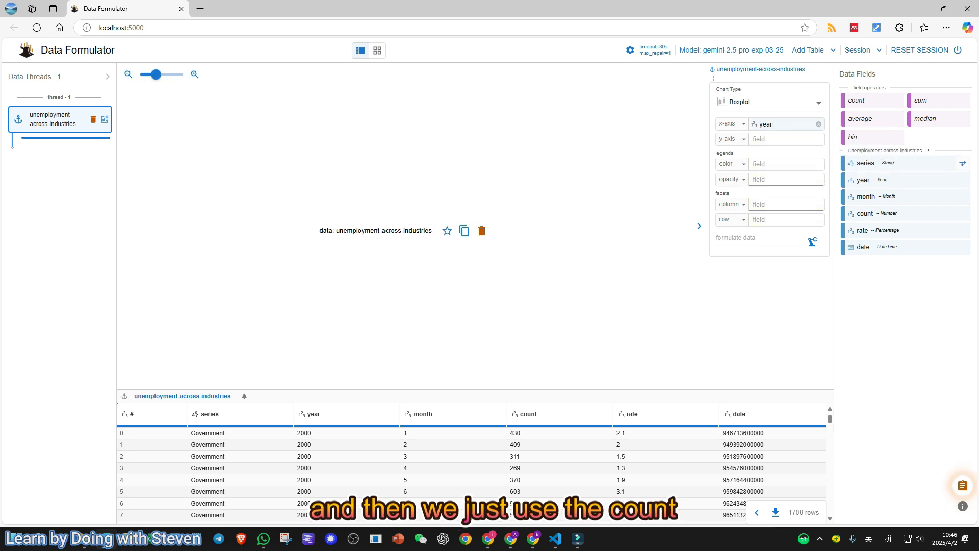
drag(865, 214, 786, 139)
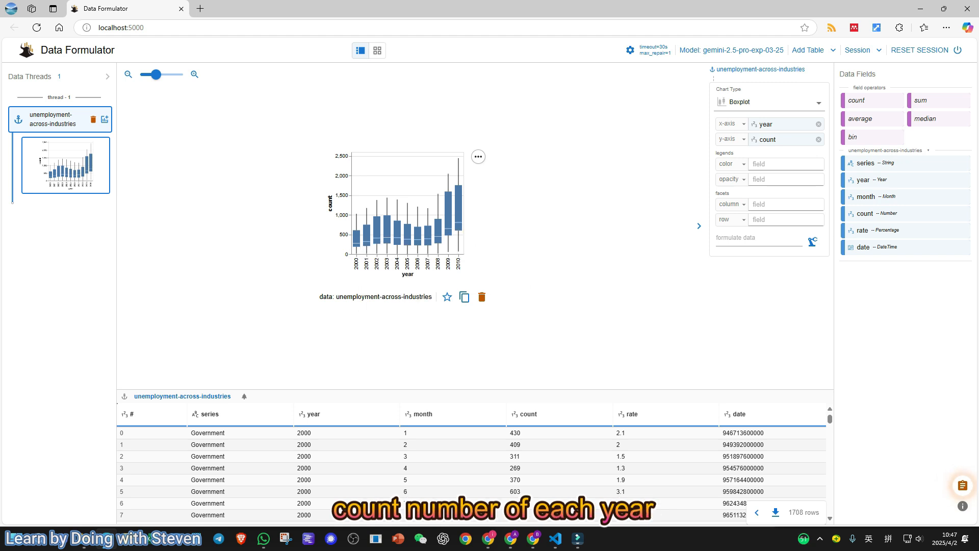
Change the year-by-count boxplot's chart type to Table.
click(768, 102)
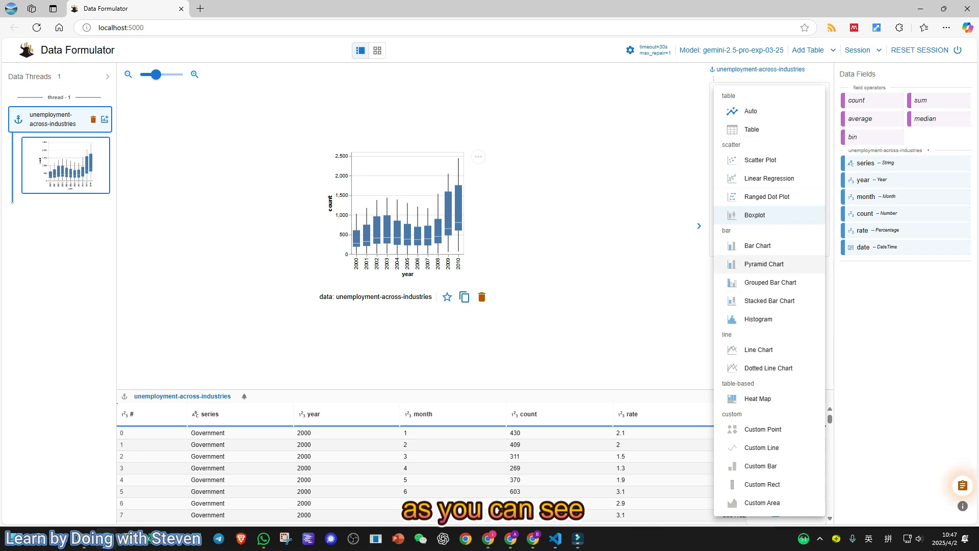
click(751, 130)
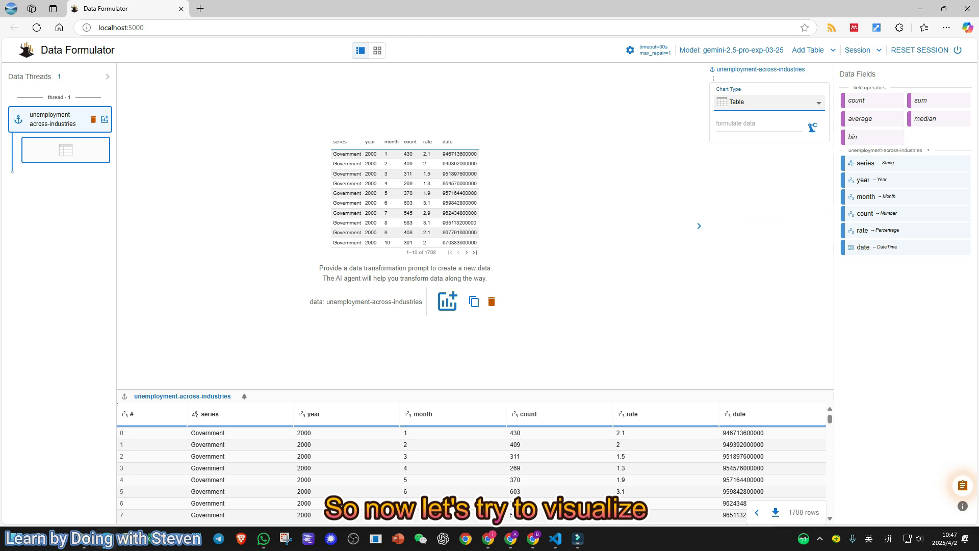
click(769, 102)
click(769, 129)
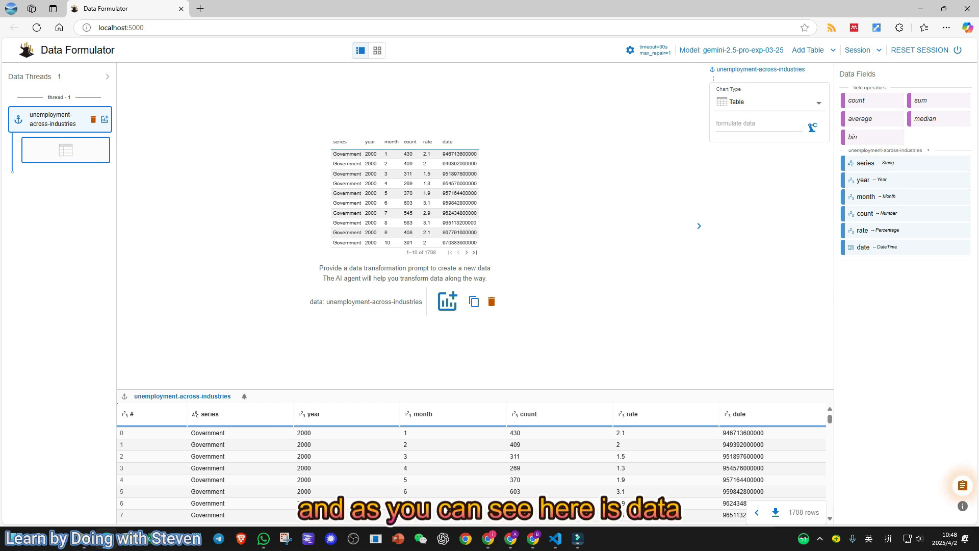
drag(309, 302, 422, 301)
click(437, 291)
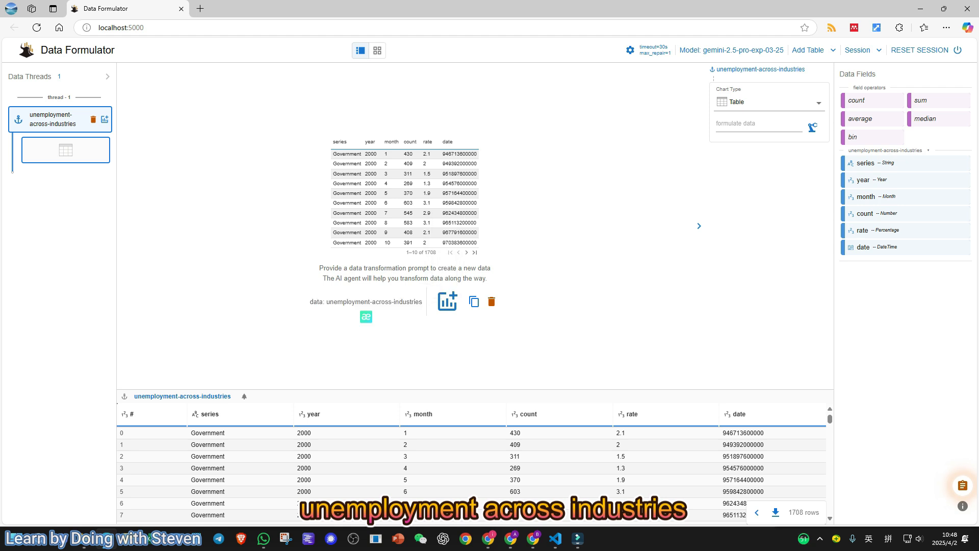
Create a new bar chart from the table view and change its chart type to Table.
click(448, 301)
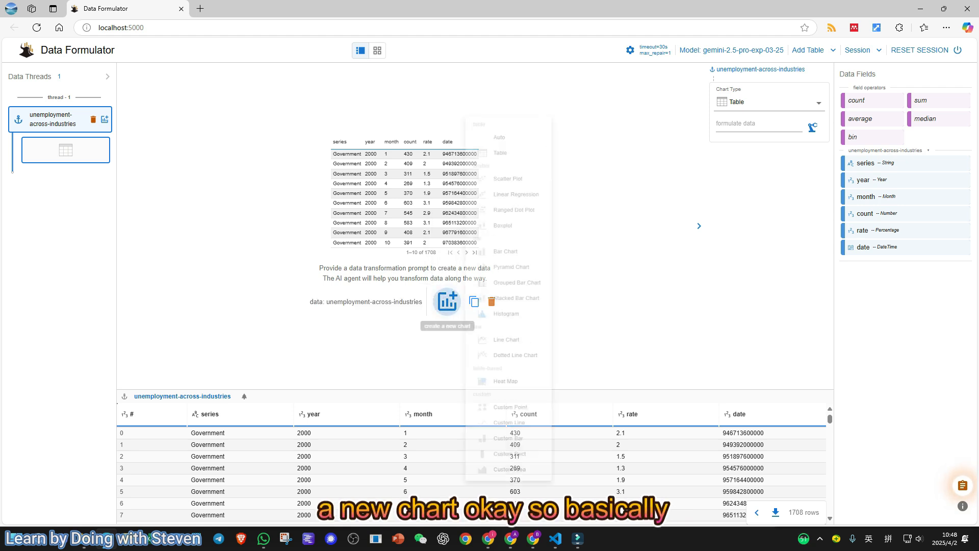
click(471, 285)
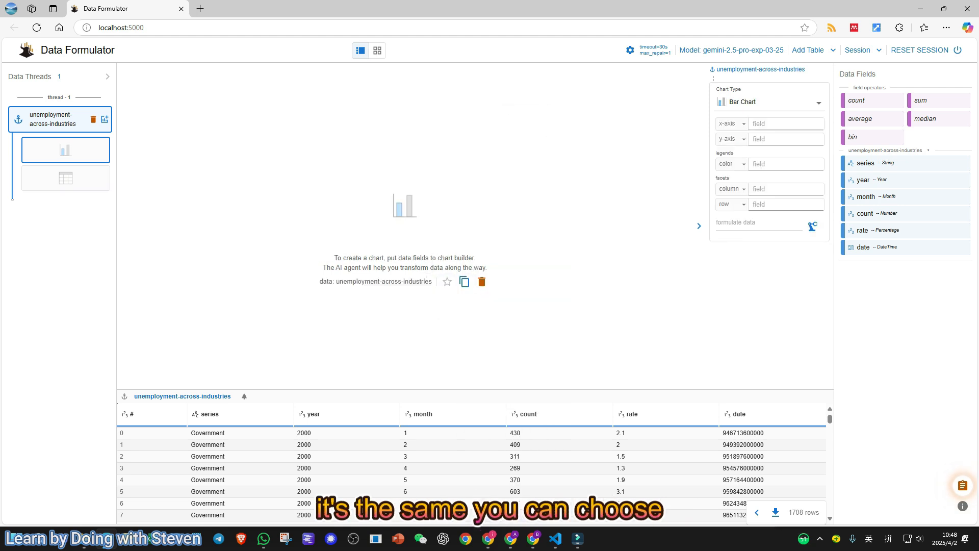
click(795, 105)
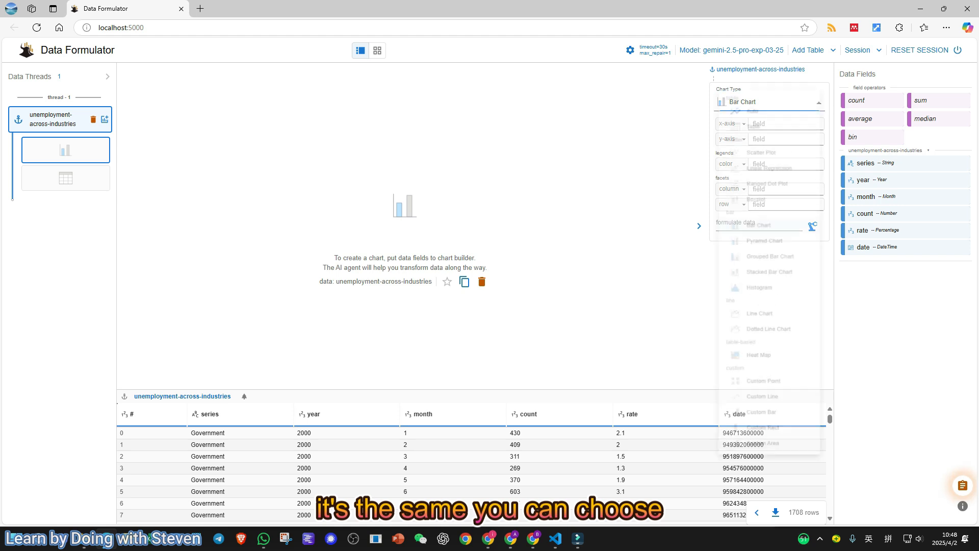
key(Escape)
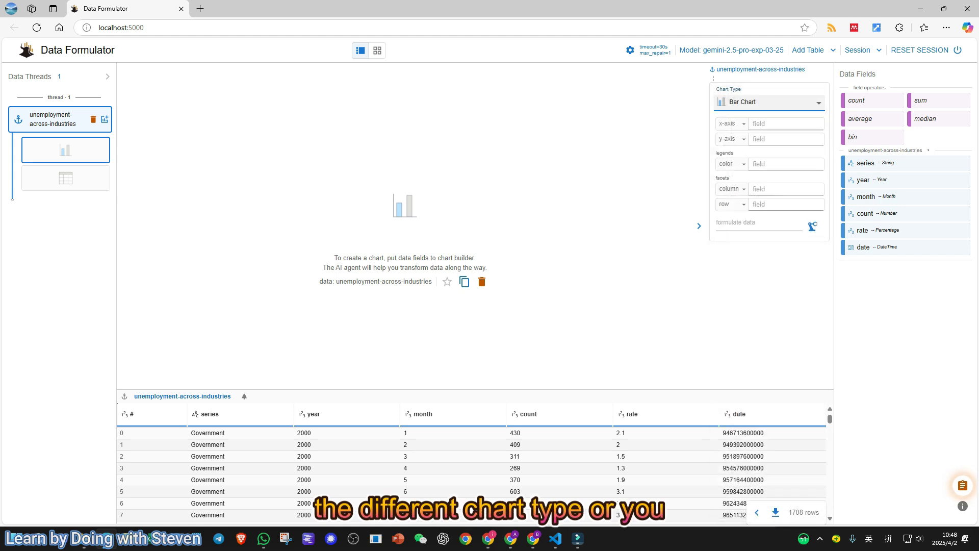
click(770, 102)
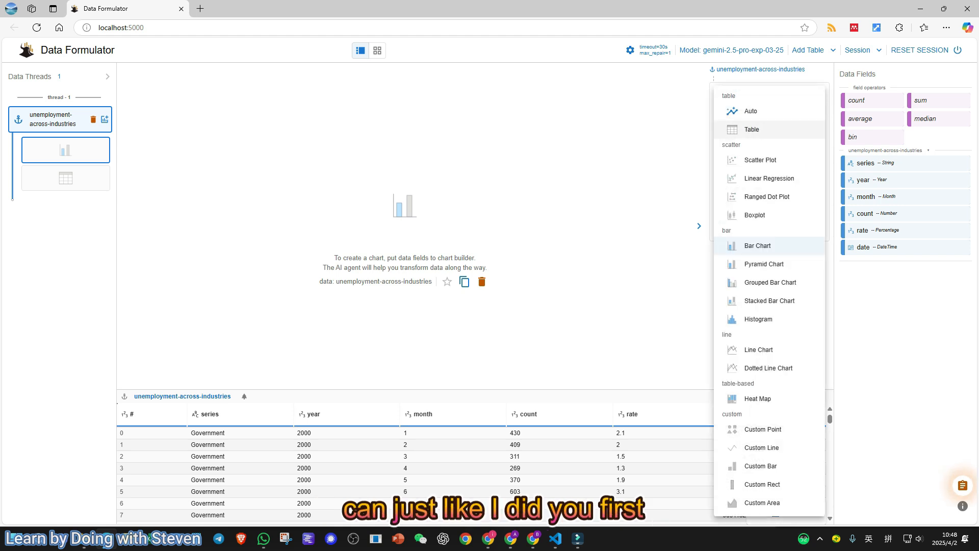
click(744, 129)
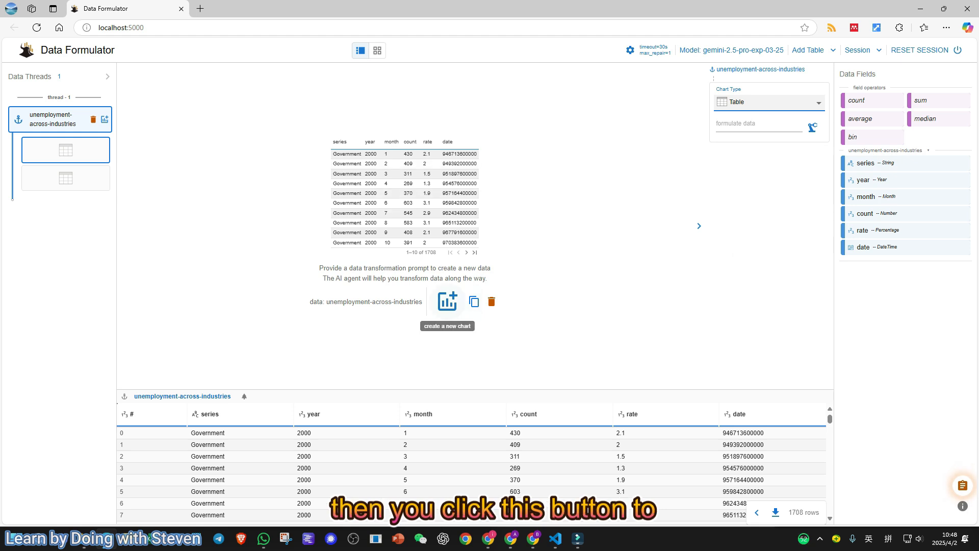
Add another new chart as a boxplot, switch it to Bar Chart, and clear the count field from its x-axis.
click(447, 302)
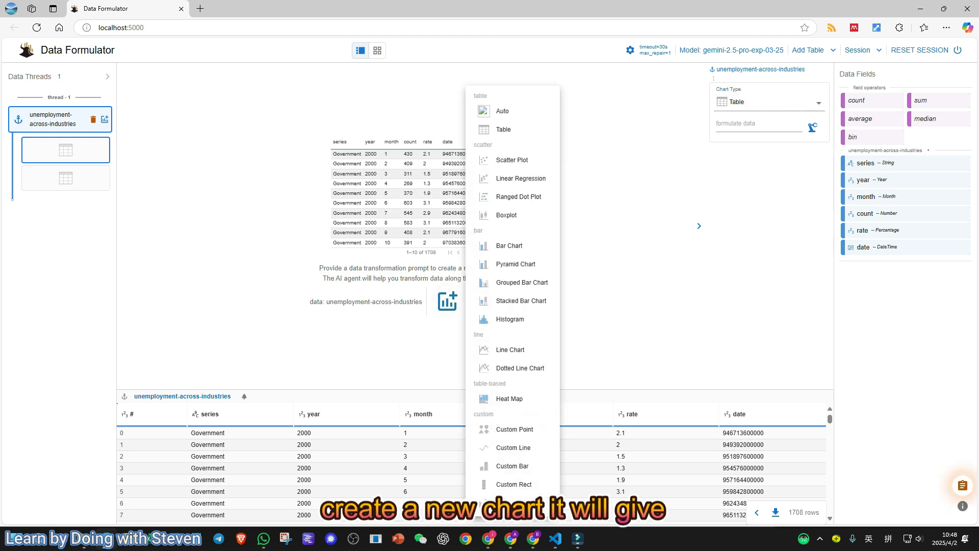
click(506, 214)
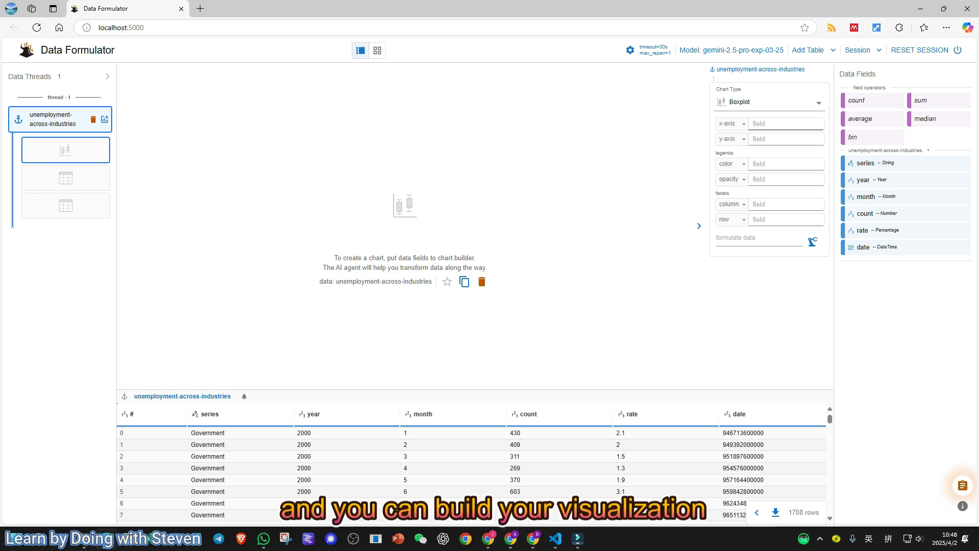
click(768, 102)
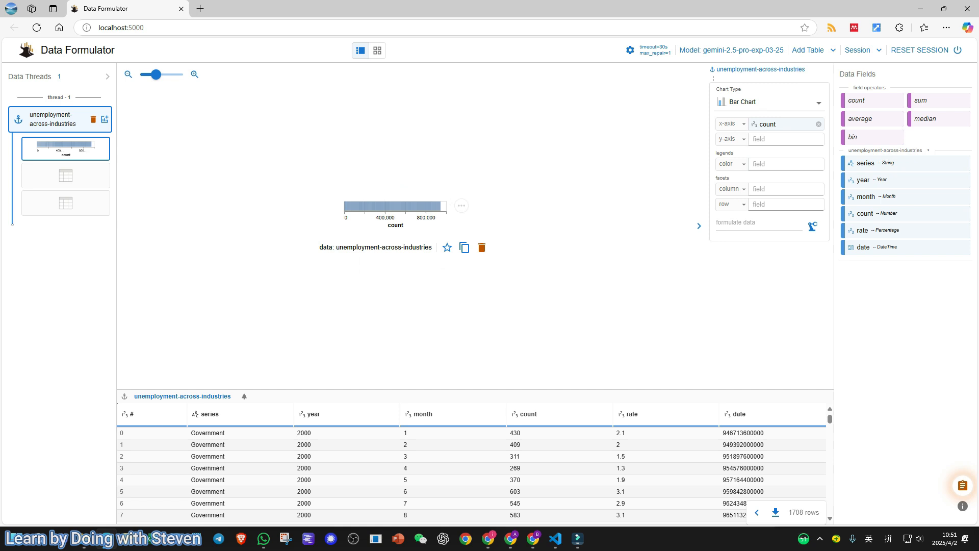
click(818, 124)
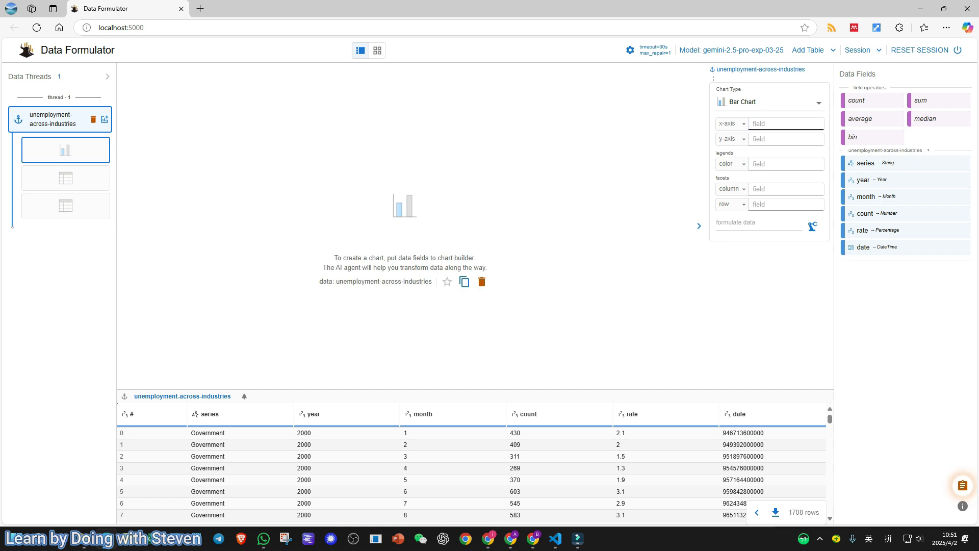
click(769, 102)
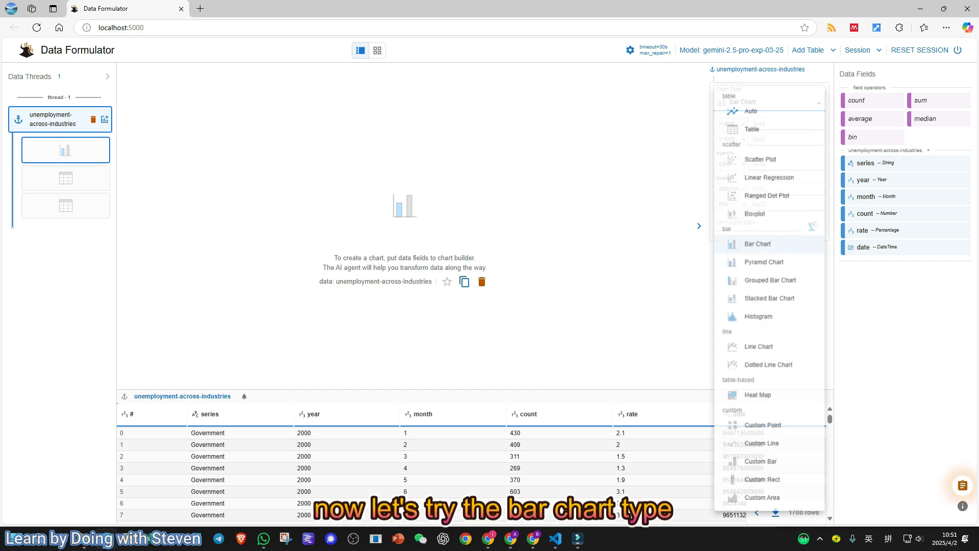
click(759, 246)
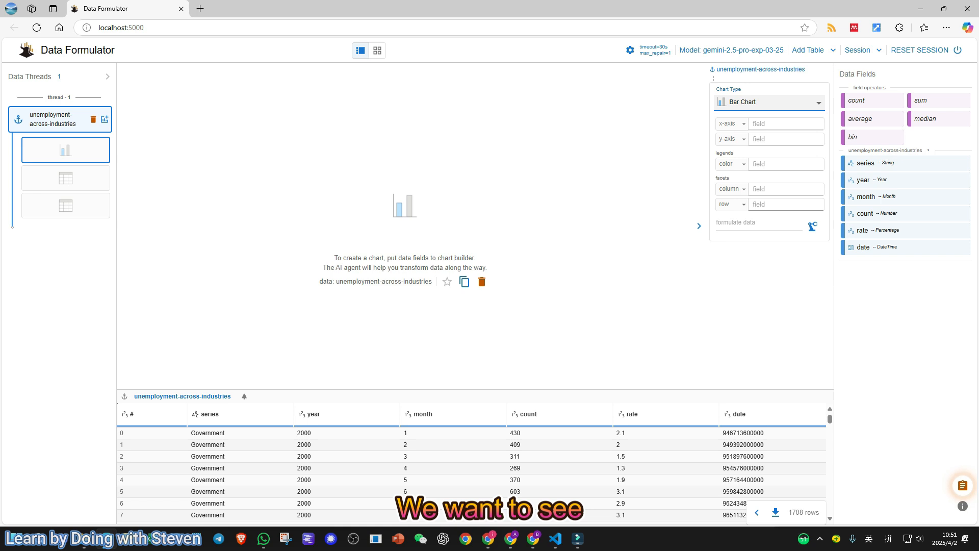
Plot the average of the count field on the bar chart's y-axis against the year field on the x-axis.
drag(865, 214, 786, 139)
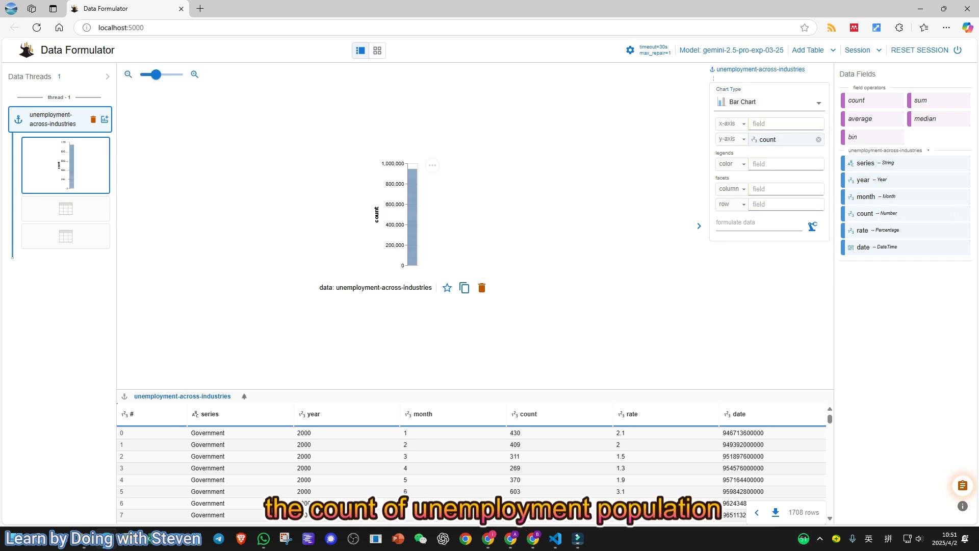
drag(860, 118, 788, 139)
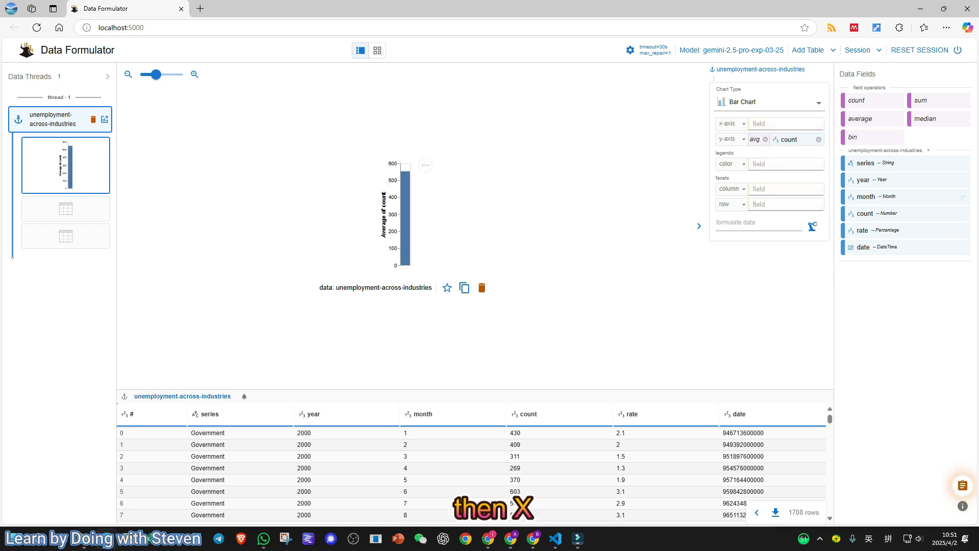
drag(863, 179, 785, 124)
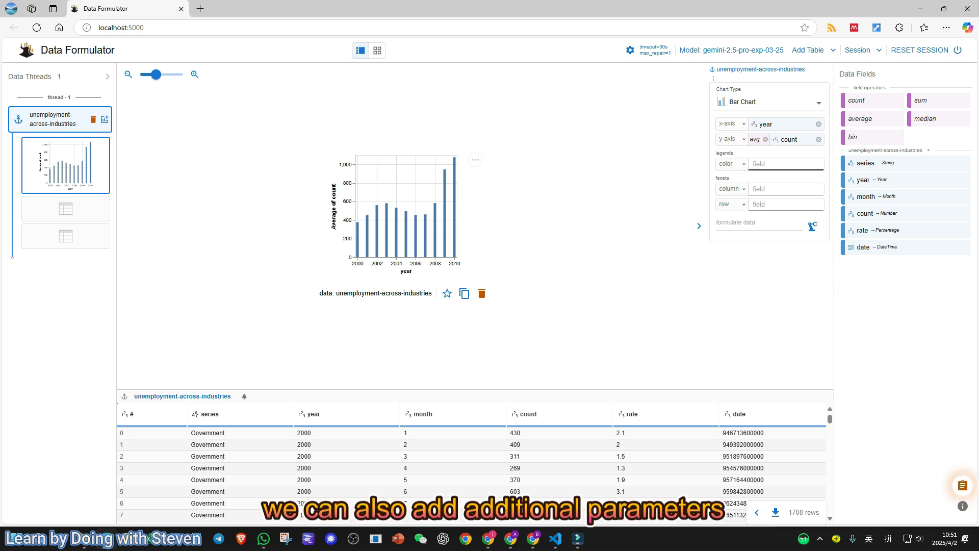
Color the bars by industry using the series field.
click(732, 164)
click(732, 164)
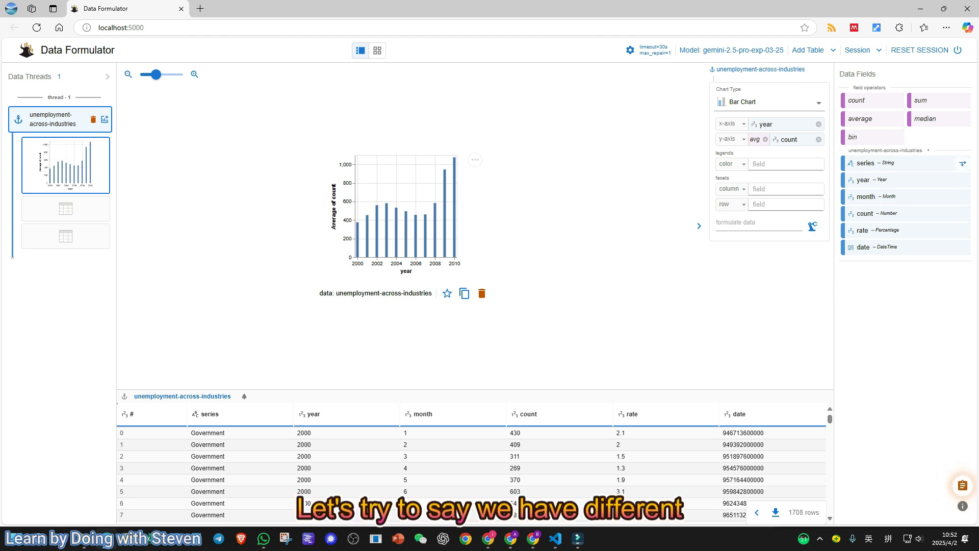
drag(864, 163, 770, 164)
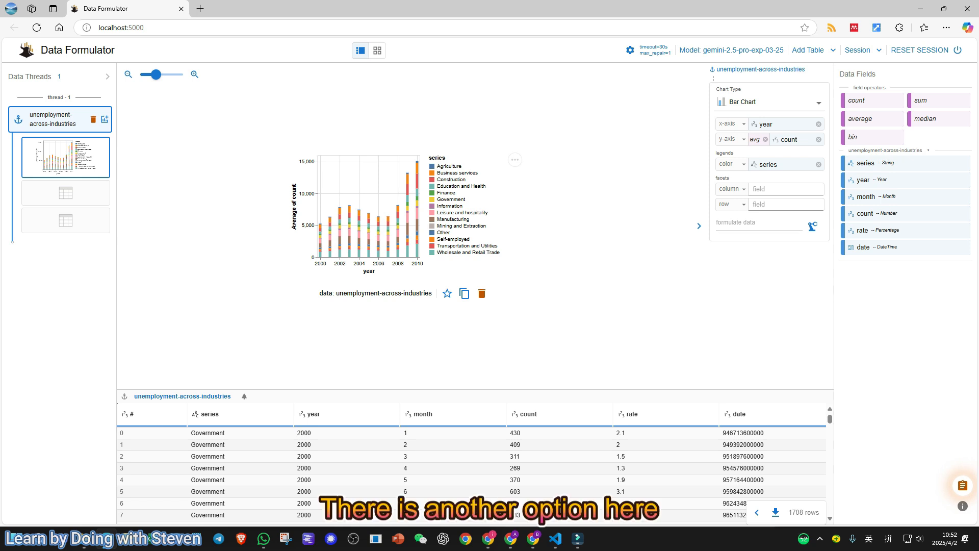
Facet the bar chart into columns by the year field.
drag(715, 178, 730, 178)
click(747, 172)
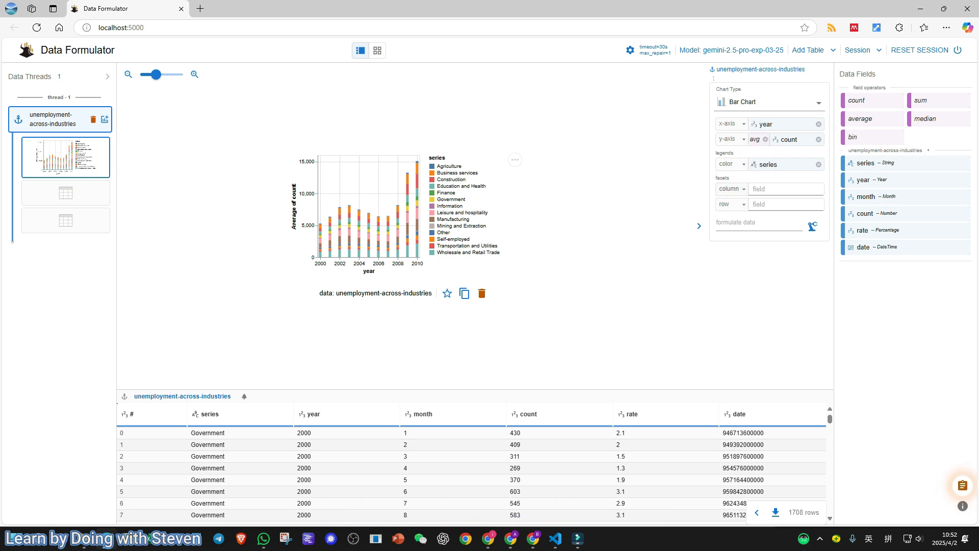
click(731, 188)
click(731, 188)
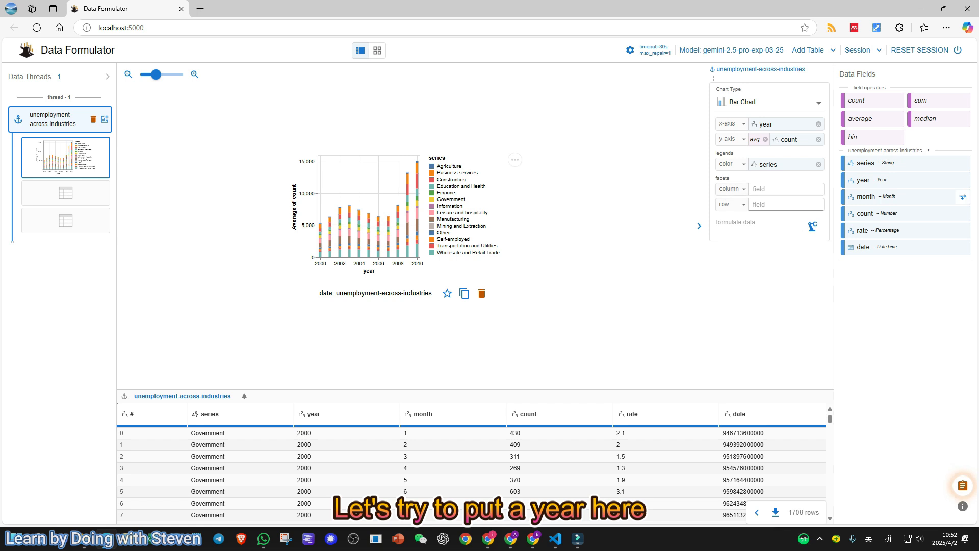
drag(962, 180, 862, 191)
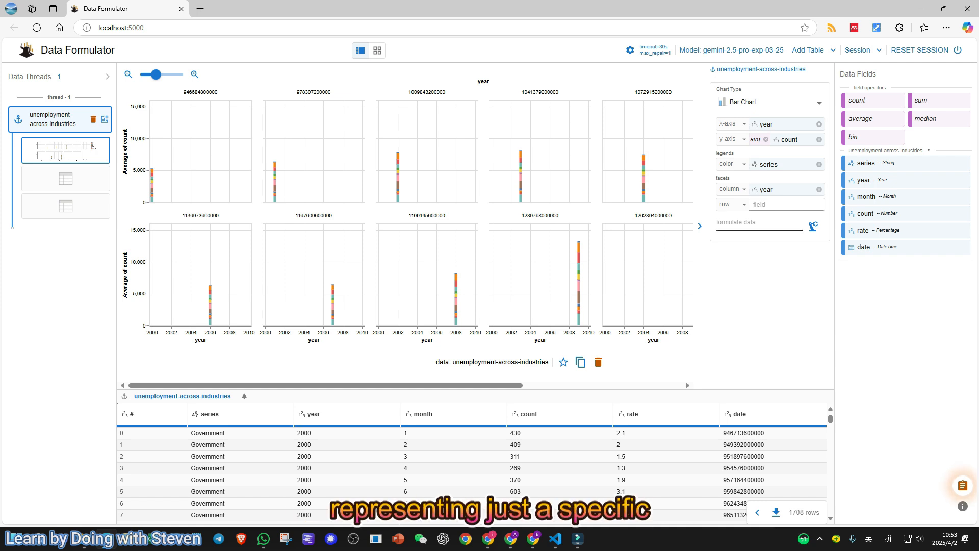
Move the year field from the column facet to the row facet, review the stacked charts, and clear it.
drag(778, 189, 778, 204)
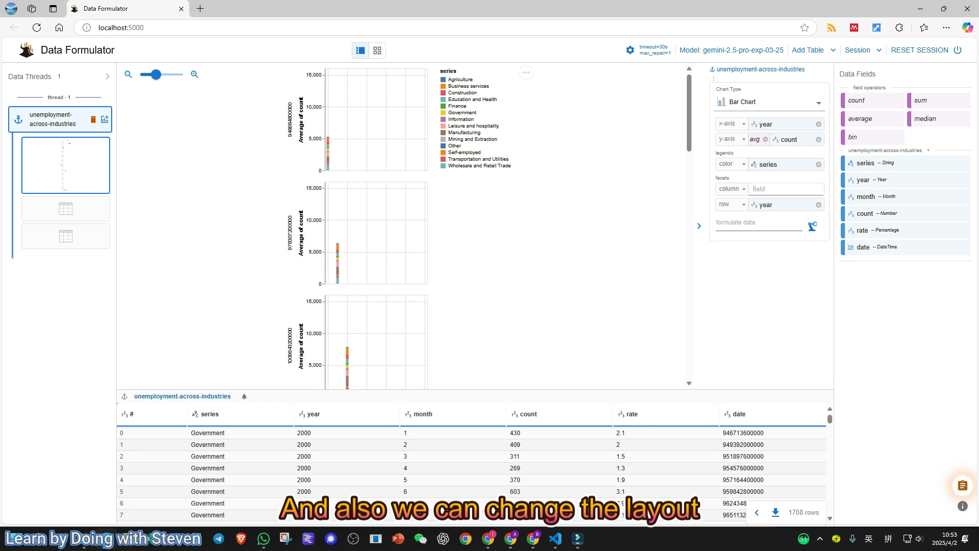
scroll(402, 225, down, 6)
scroll(402, 224, down, 11)
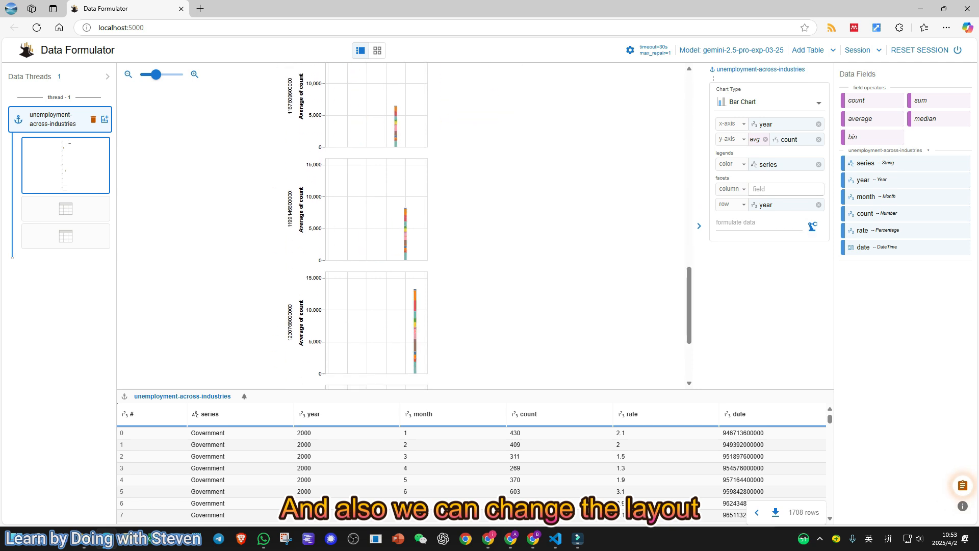
scroll(403, 224, up, 15)
scroll(403, 224, up, 3)
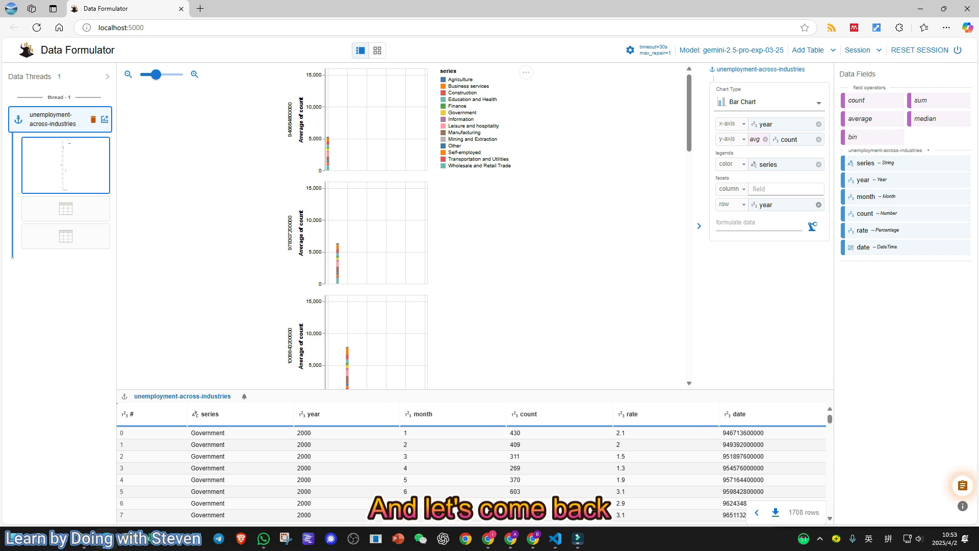
click(818, 205)
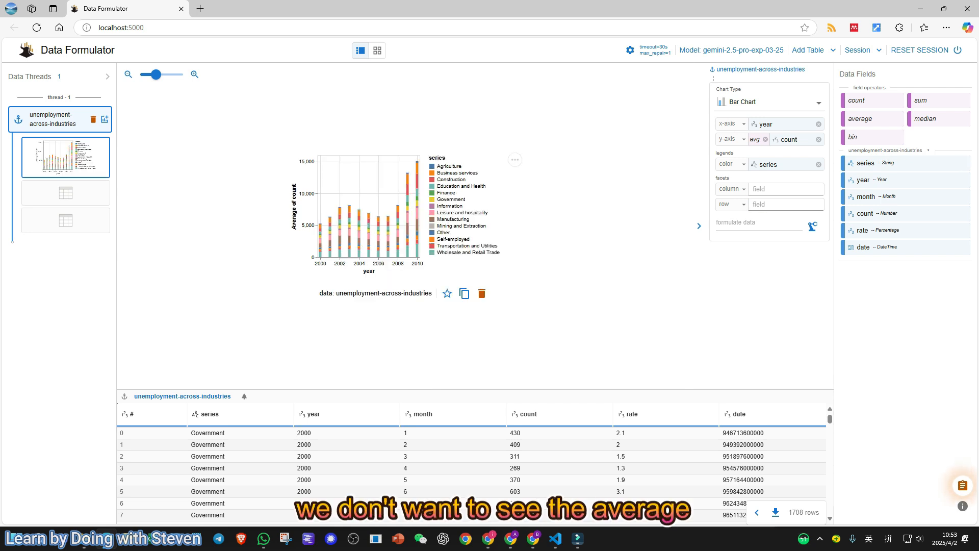
Change the aggregation of the count field on the bar chart's y-axis to median.
drag(925, 118, 757, 139)
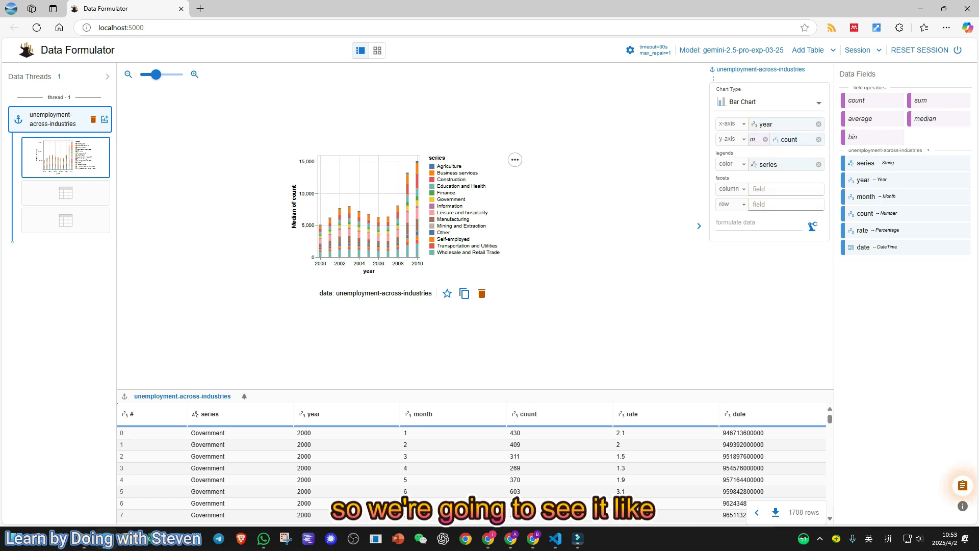
click(66, 193)
click(65, 221)
click(66, 192)
click(66, 158)
click(66, 192)
click(65, 221)
click(66, 158)
Turn the second chart in the thread into a boxplot with count on the y-axis and year on the x-axis.
click(66, 192)
click(768, 101)
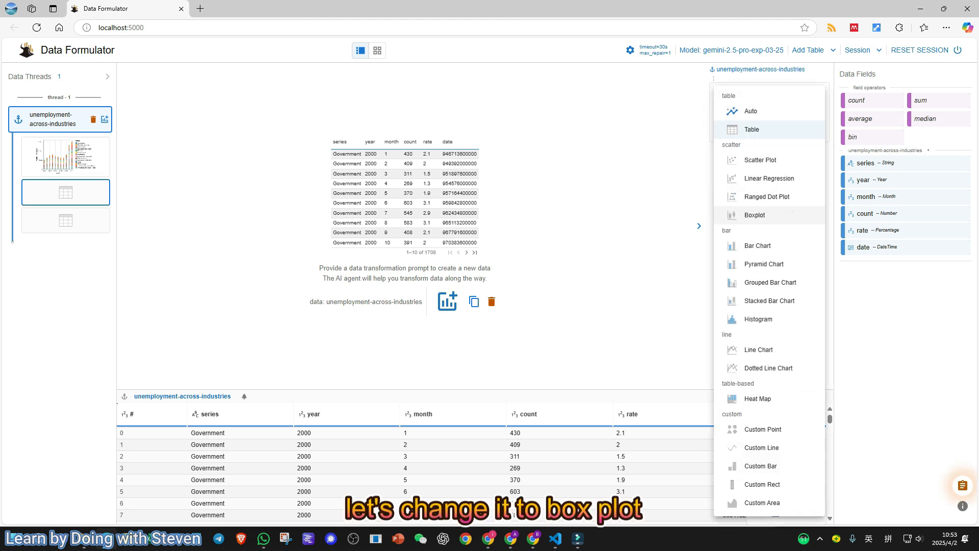
click(754, 214)
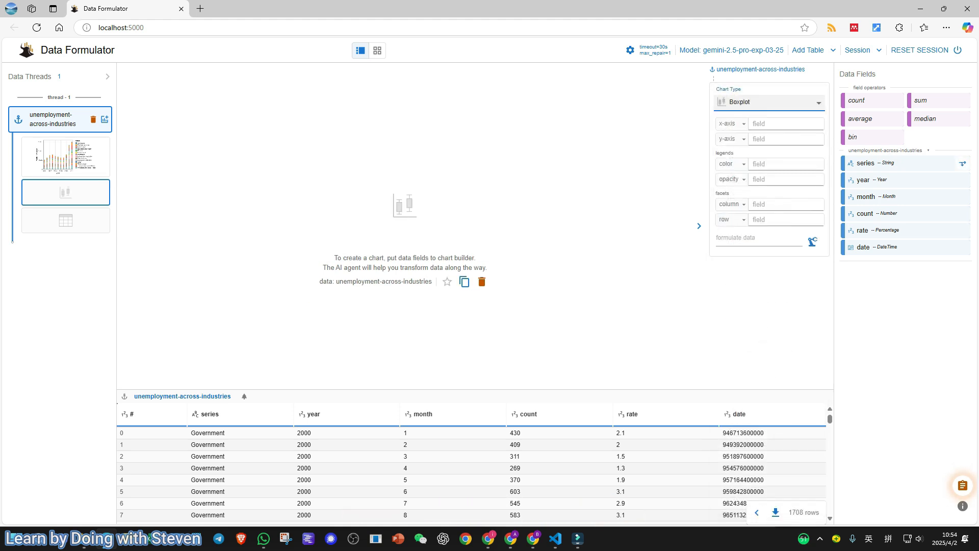
drag(862, 101, 778, 139)
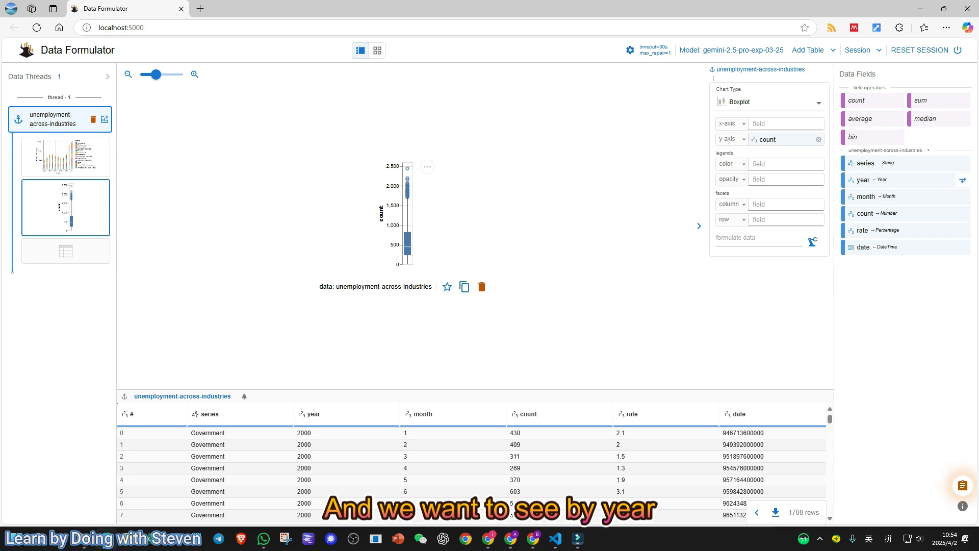
drag(865, 180, 785, 124)
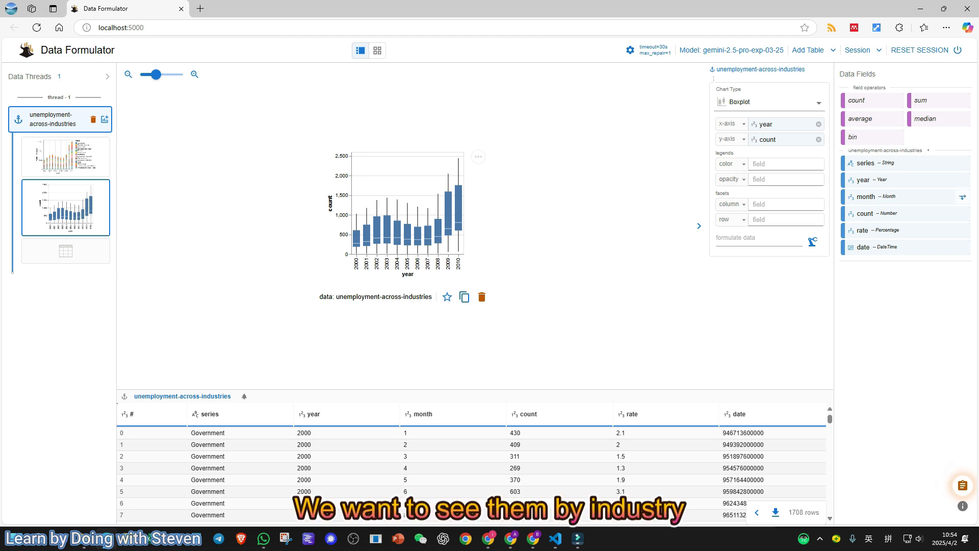
Facet the boxplot into columns by the series field and look over the industry plots.
drag(867, 163, 785, 204)
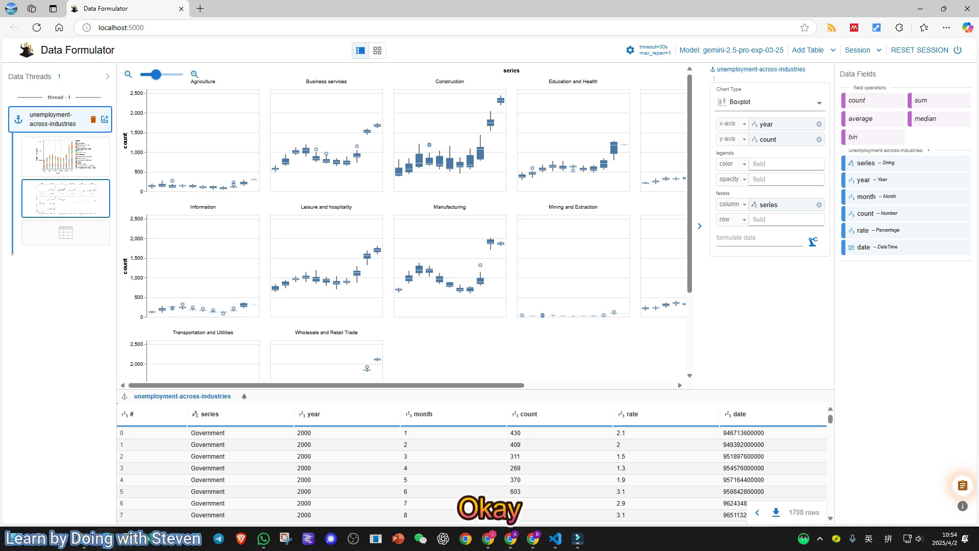
scroll(408, 224, down, 3)
scroll(408, 224, up, 3)
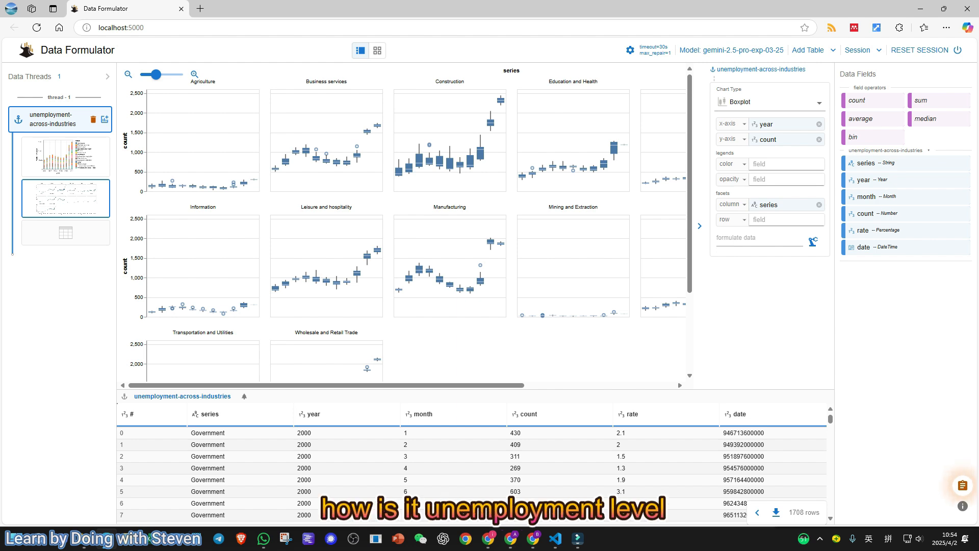
Turn the third chart into a Grouped Bar Chart of average rate by year, grouped by series.
click(65, 232)
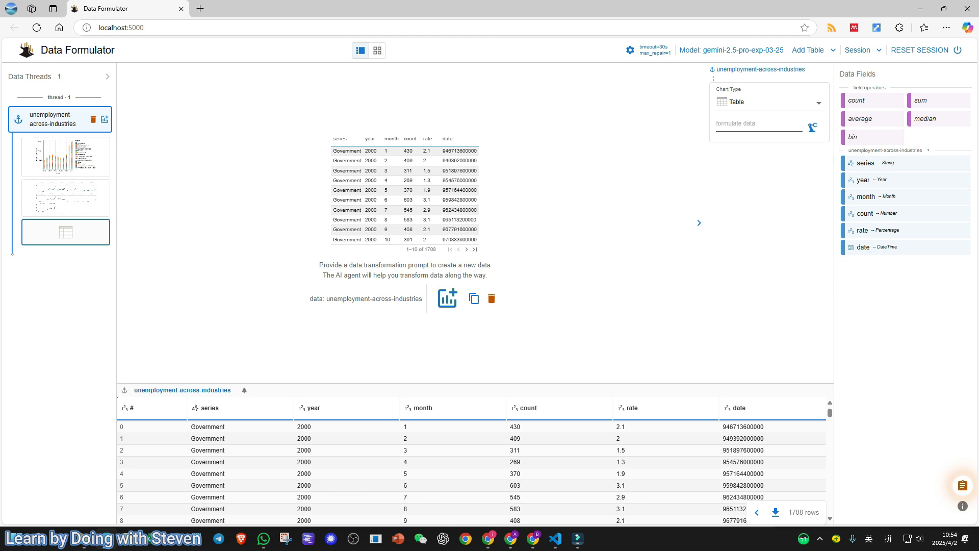
click(768, 102)
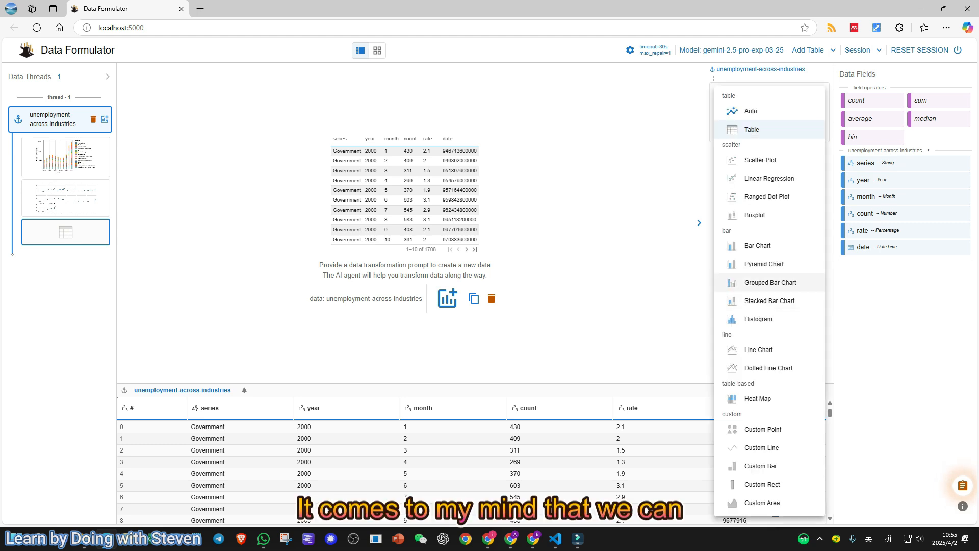
click(770, 282)
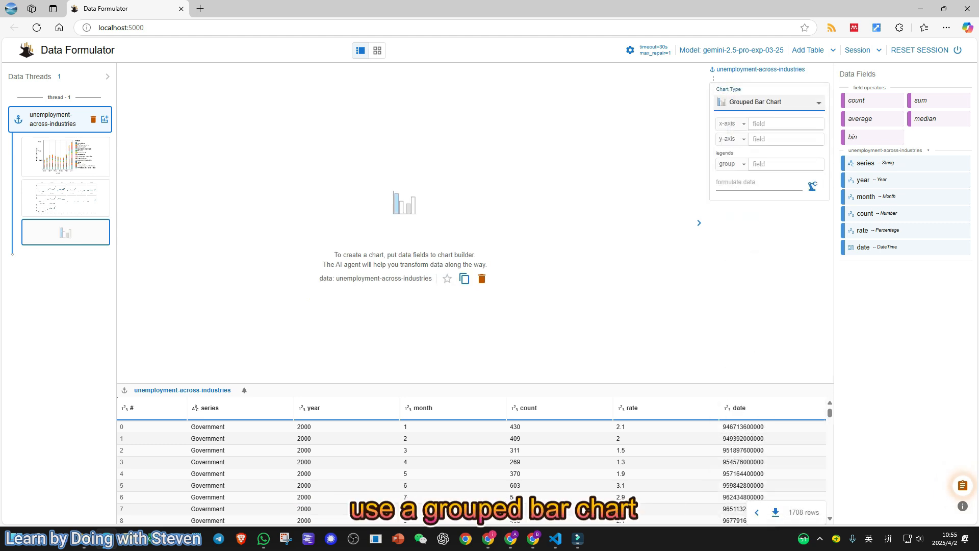
drag(872, 163, 760, 163)
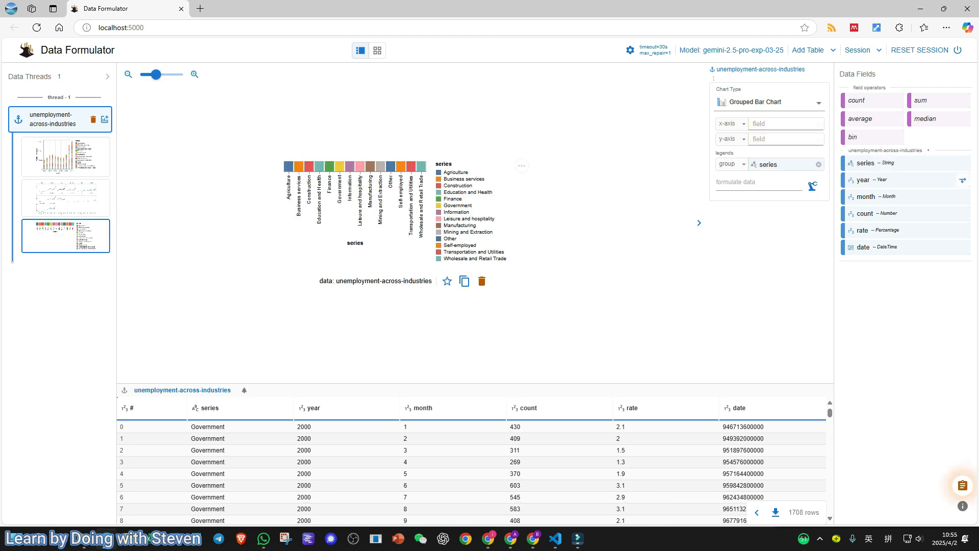
drag(867, 179, 785, 124)
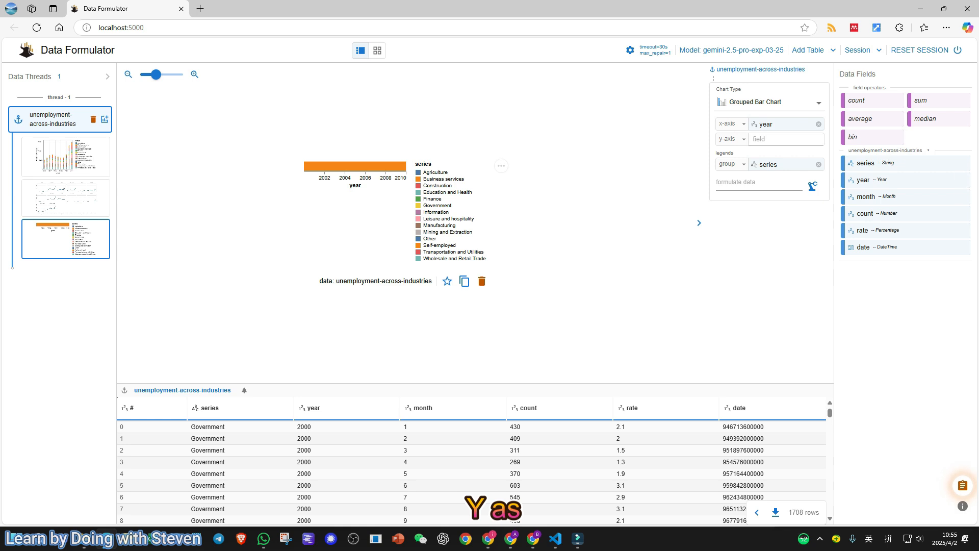
drag(864, 230, 785, 139)
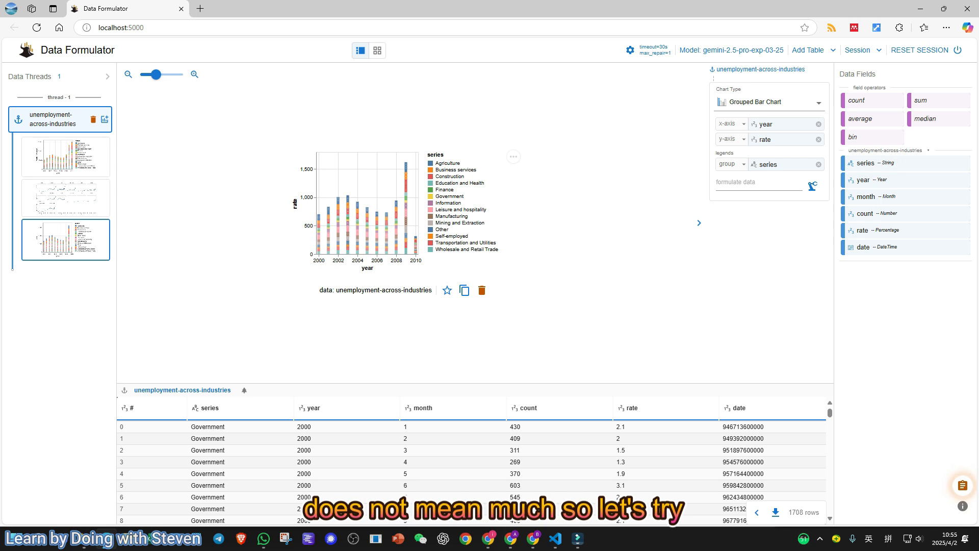
drag(860, 118, 753, 139)
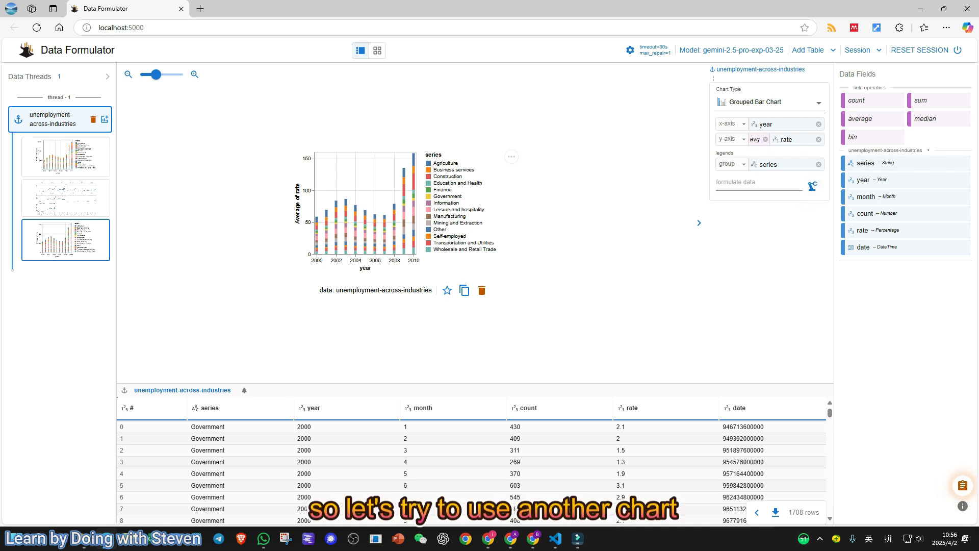
Change the third chart's type to Histogram and plot the count field on its x-axis.
click(795, 105)
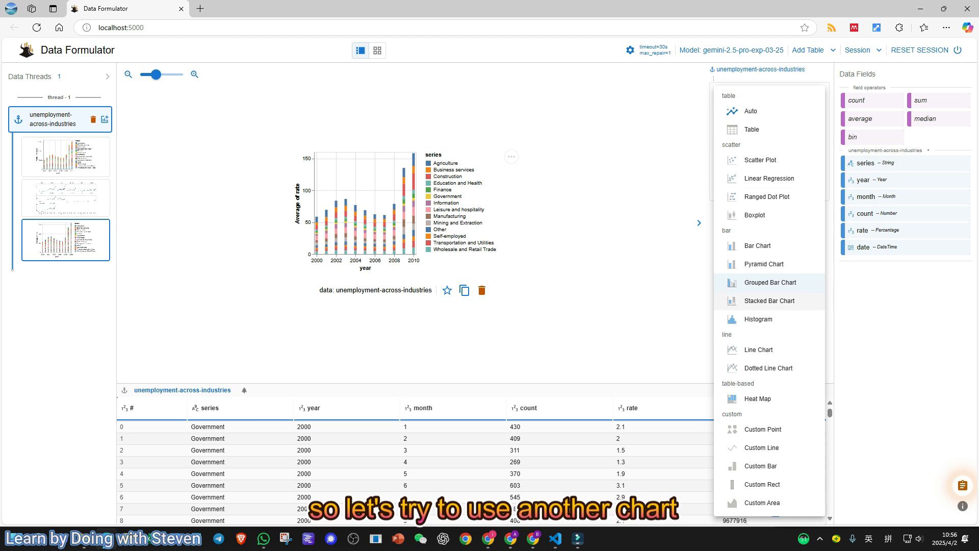
click(758, 318)
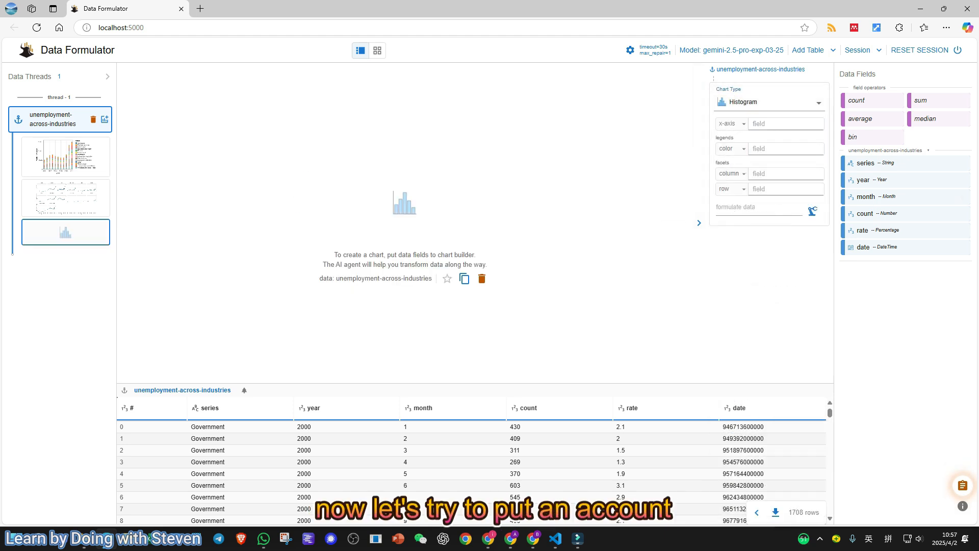
drag(864, 213, 785, 123)
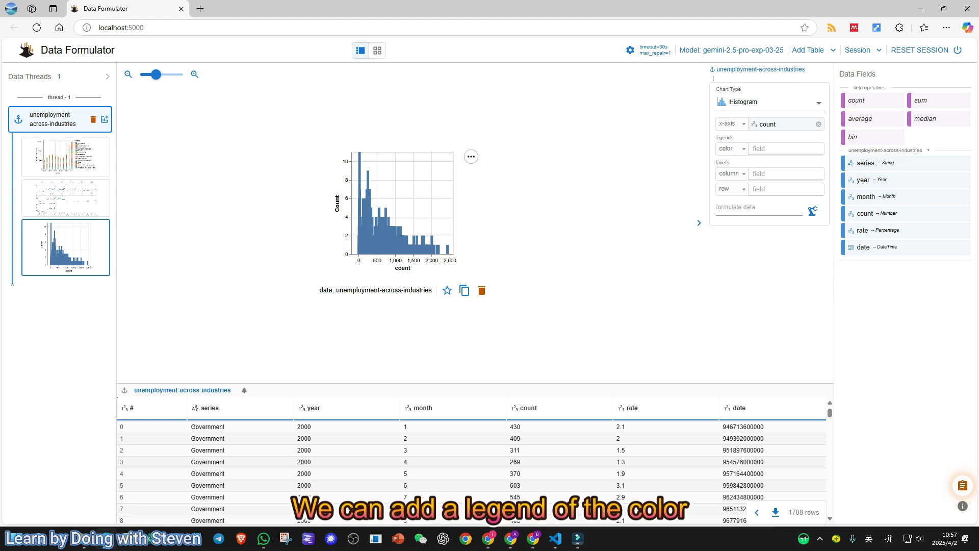
Color the histogram by series, and move the series field to the column facet to split it by industry.
click(786, 149)
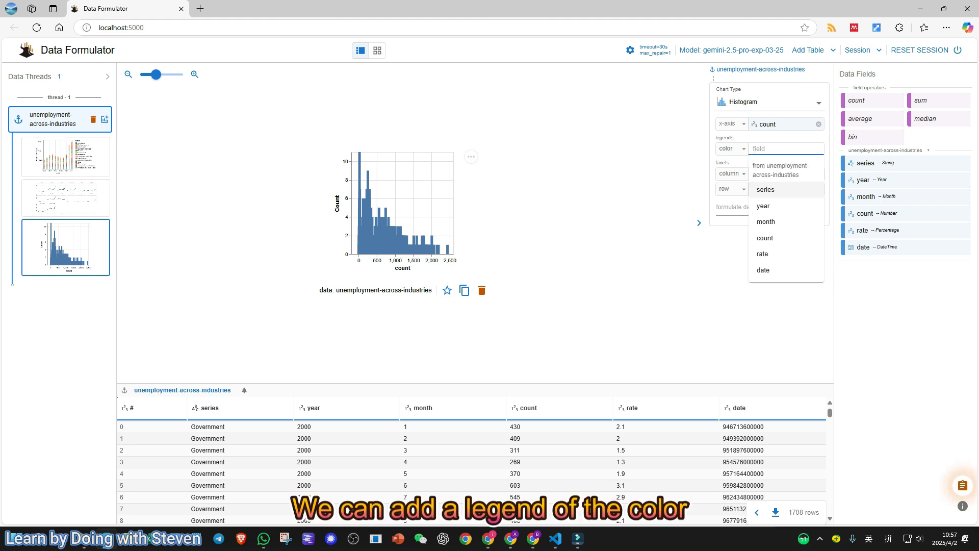
click(786, 190)
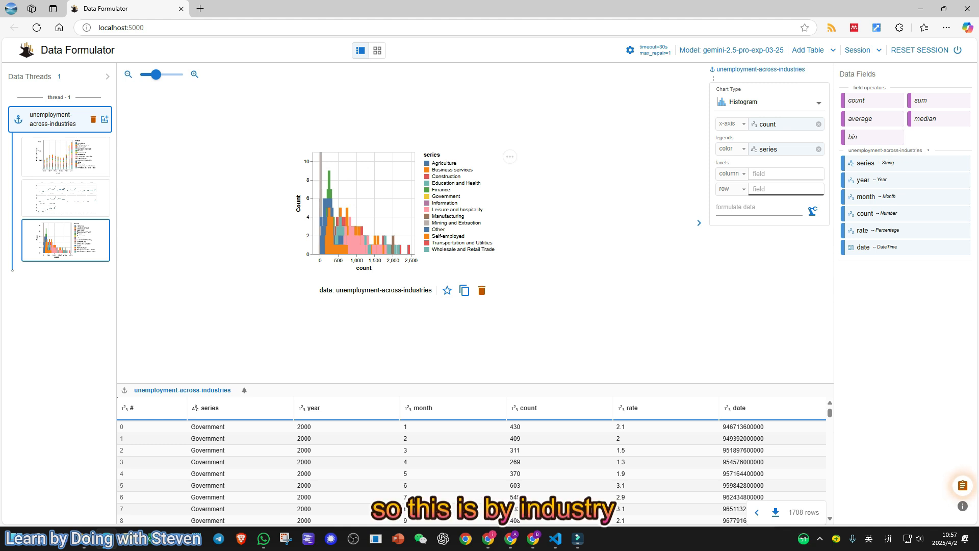
drag(769, 150, 770, 174)
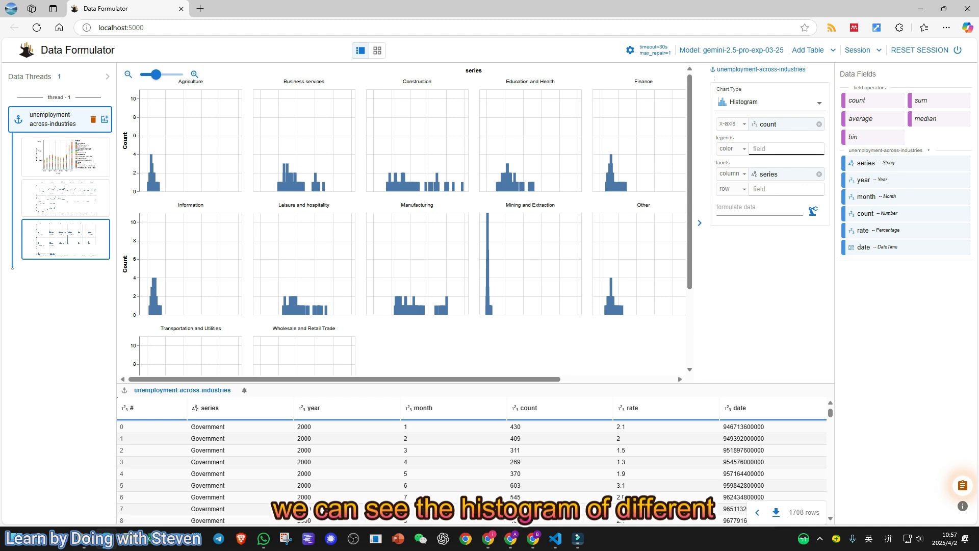
scroll(405, 221, down, 3)
scroll(405, 222, up, 3)
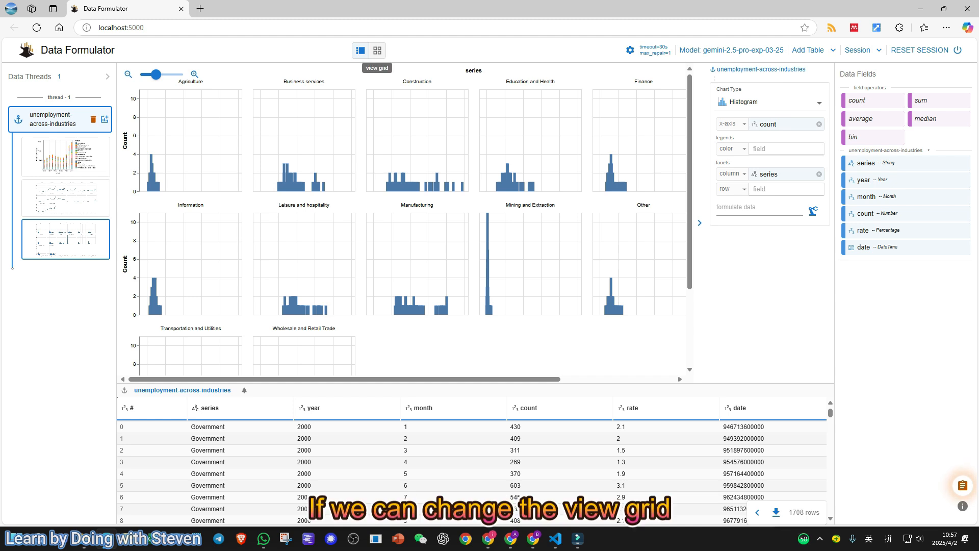
Show all charts in the grid view and open the histogram from it.
click(377, 50)
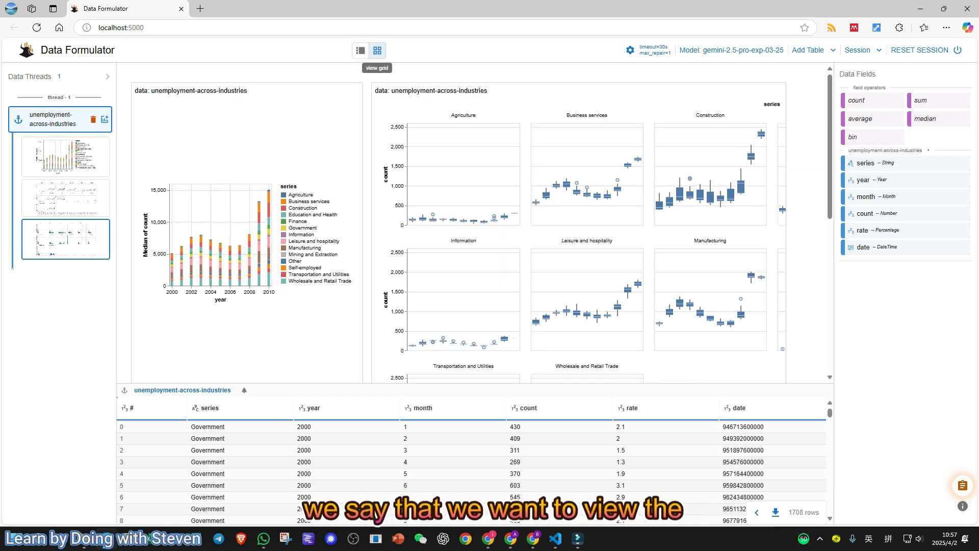
scroll(472, 225, down, 6)
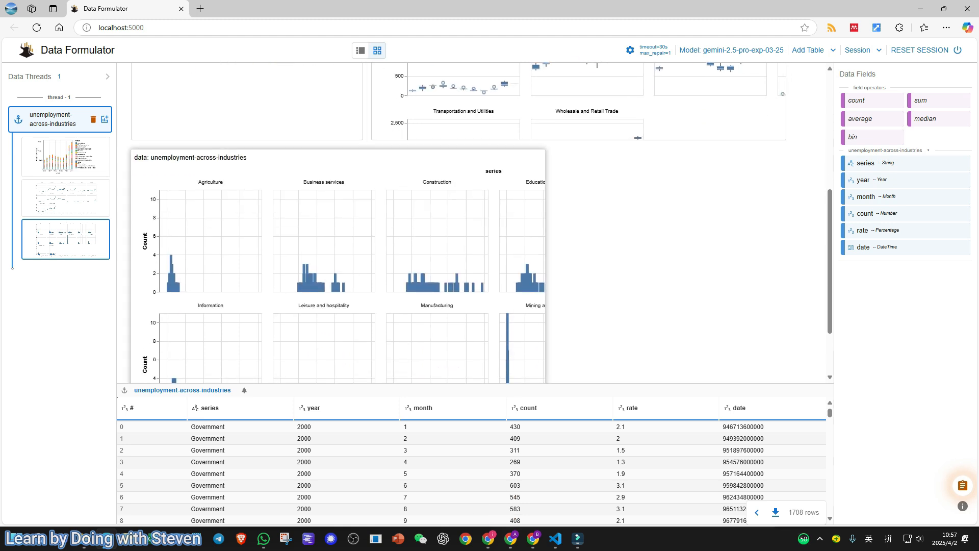
click(338, 223)
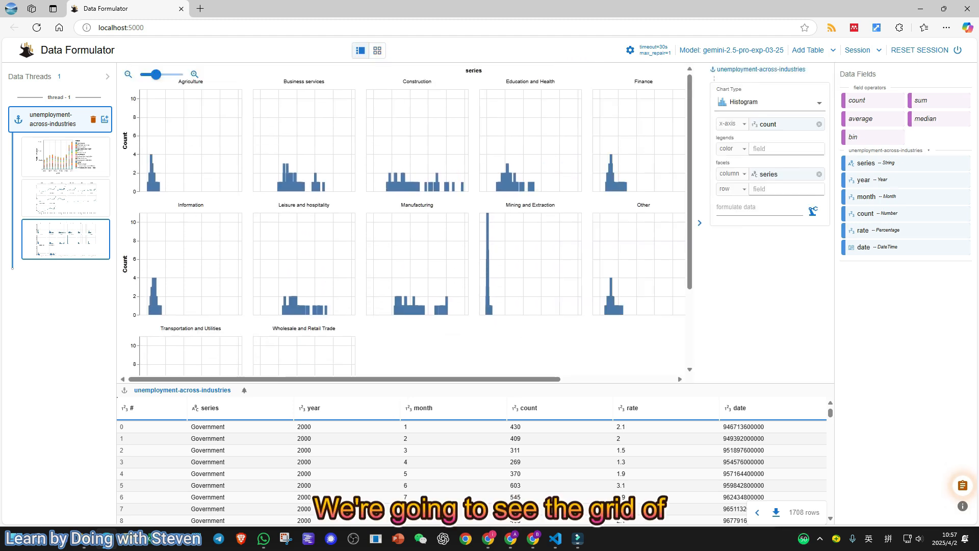
Return to the grid view, compare the bar chart, boxplot and histogram, and open the boxplot.
click(377, 50)
scroll(479, 224, down, 2)
scroll(479, 224, down, 1)
scroll(480, 224, up, 6)
scroll(479, 224, down, 6)
scroll(480, 225, up, 5)
scroll(479, 224, down, 2)
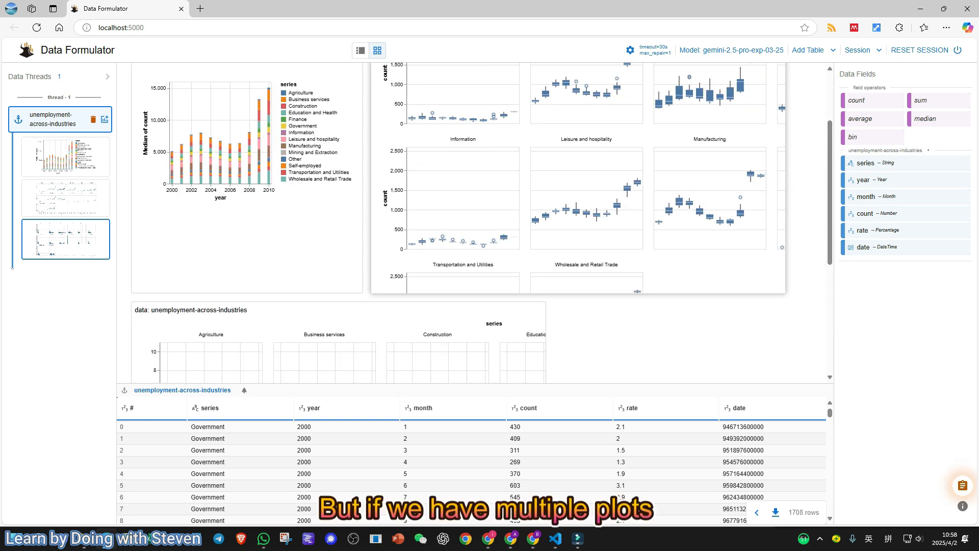
scroll(479, 224, up, 2)
scroll(479, 224, down, 1)
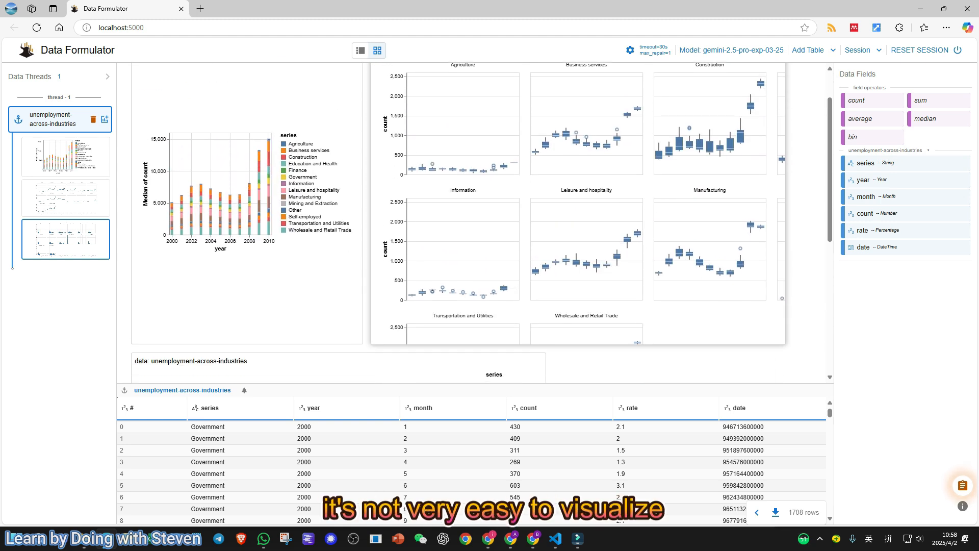
scroll(479, 225, up, 1)
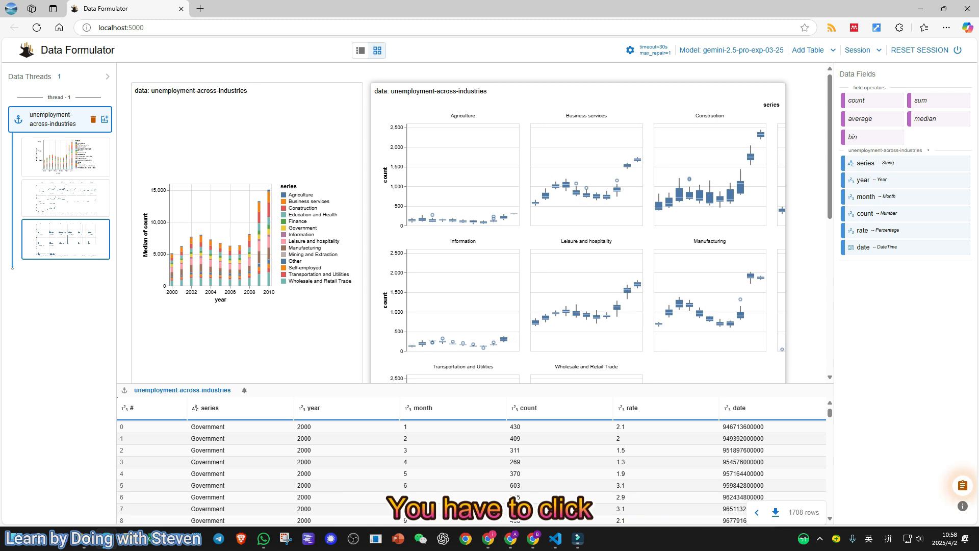
click(578, 229)
mouse_move(357, 379)
mouse_down()
mouse_move(510, 379)
mouse_move(357, 380)
mouse_up()
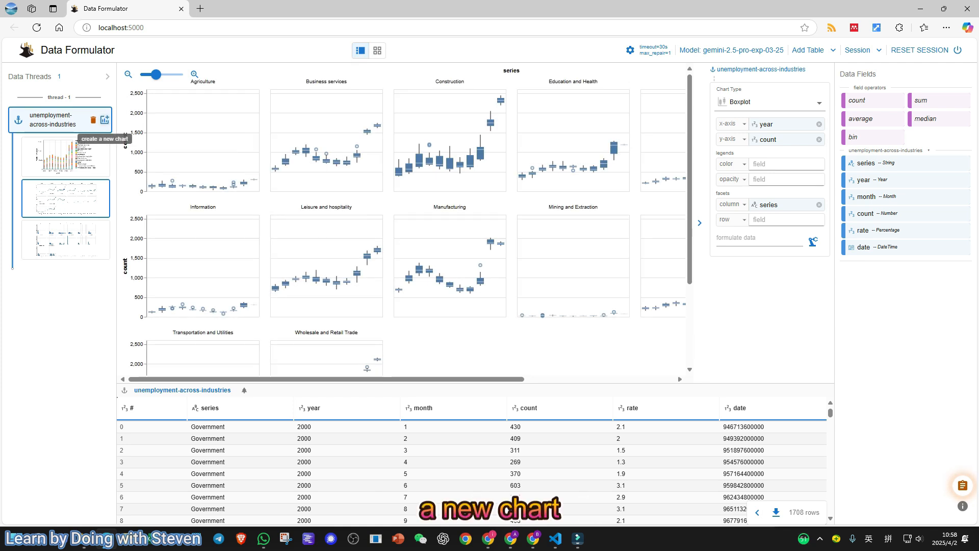
Create a new Heat Map chart from the unemployment-across-industries table with the series field on both axes.
click(104, 119)
click(350, 219)
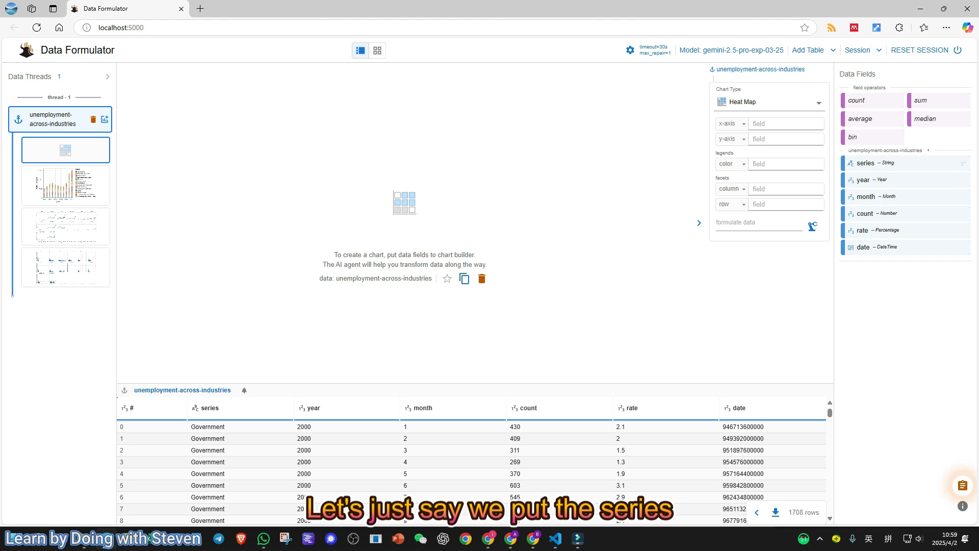
drag(865, 163, 780, 124)
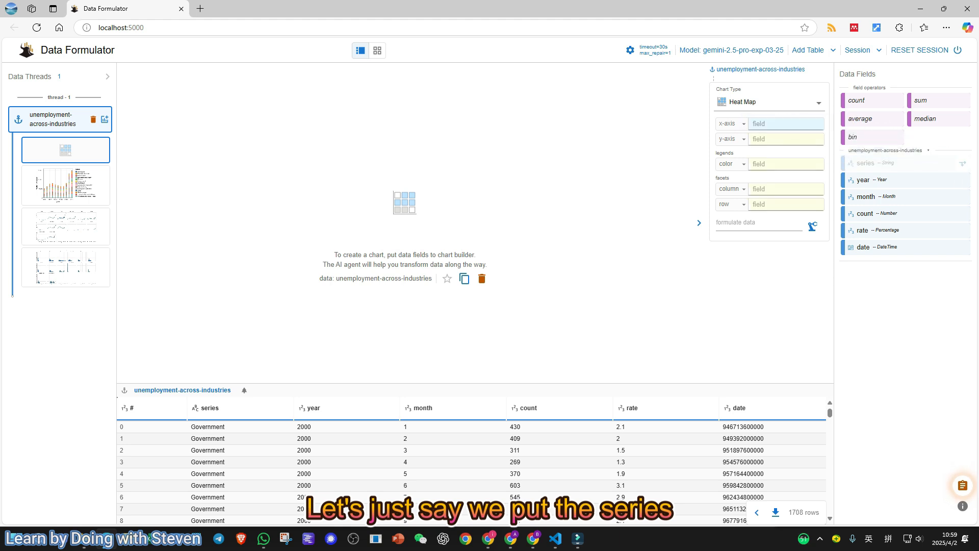
drag(846, 163, 780, 139)
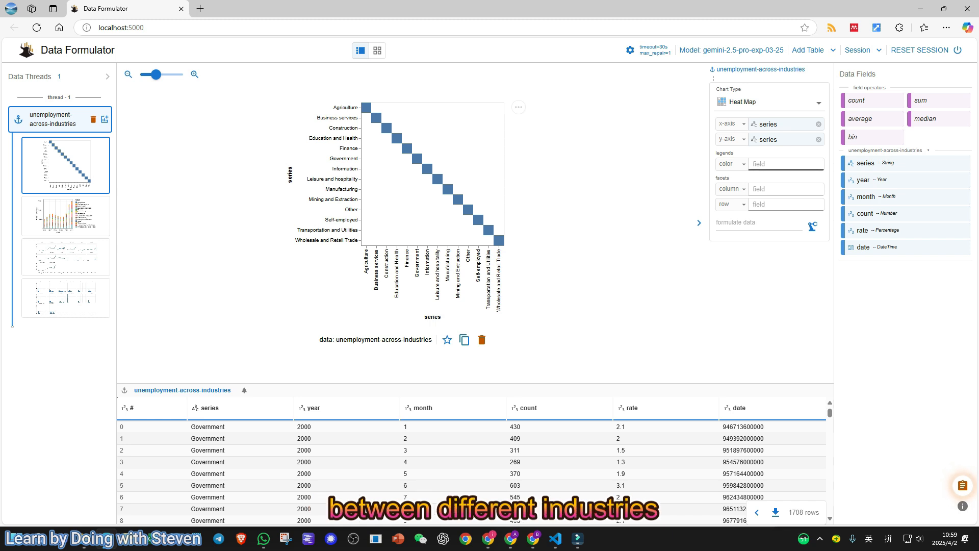
Try coloring the heat map by count, then switch the color to the average of the rate field.
mouse_move(867, 213)
mouse_down()
mouse_move(831, 207)
mouse_move(769, 164)
mouse_up()
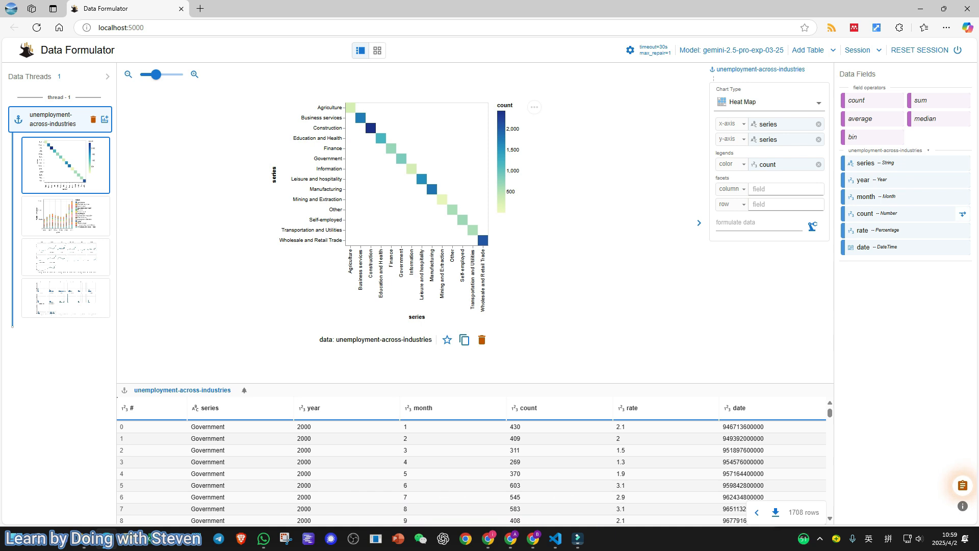
drag(867, 230, 769, 164)
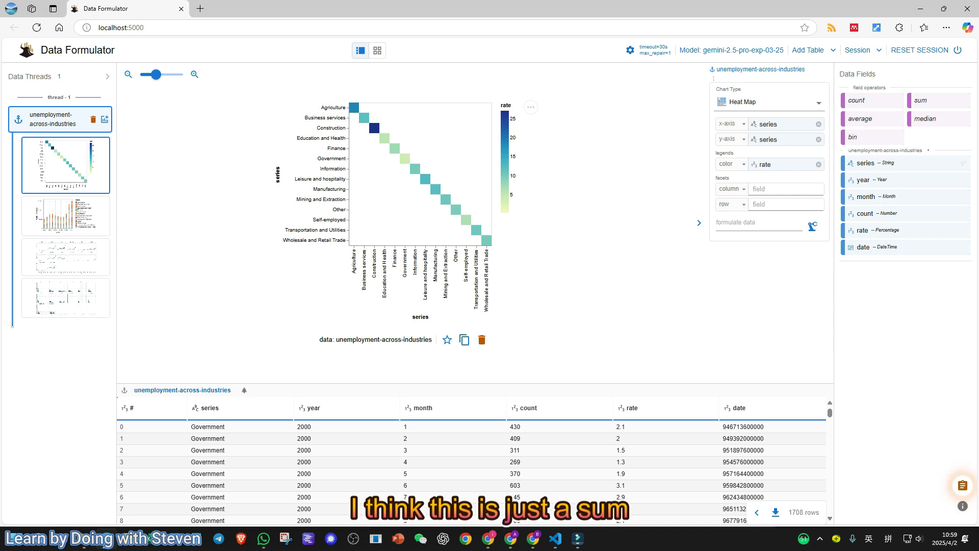
drag(860, 118, 755, 164)
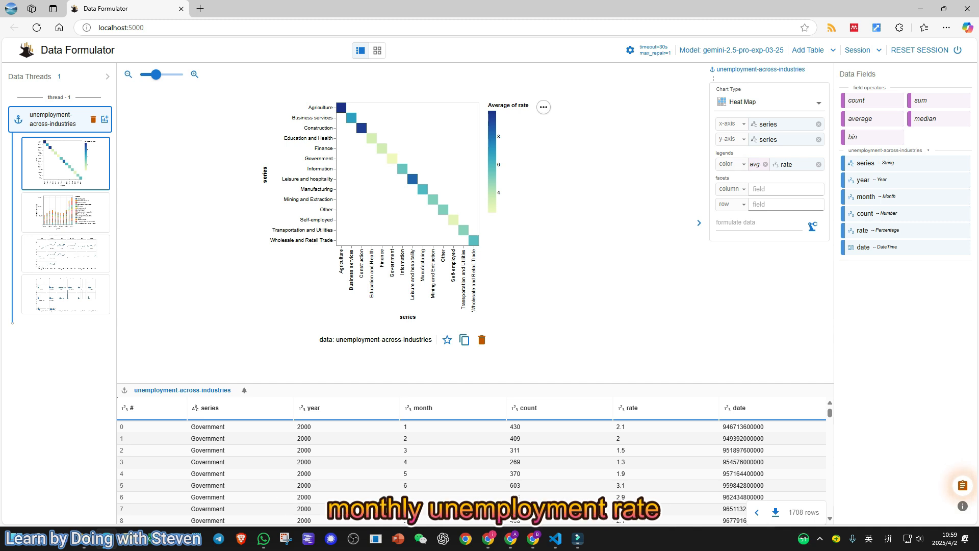
Ask the model to "show the correlation heat map of the monthly average unemployment rate by industries".
click(758, 222)
text(show)
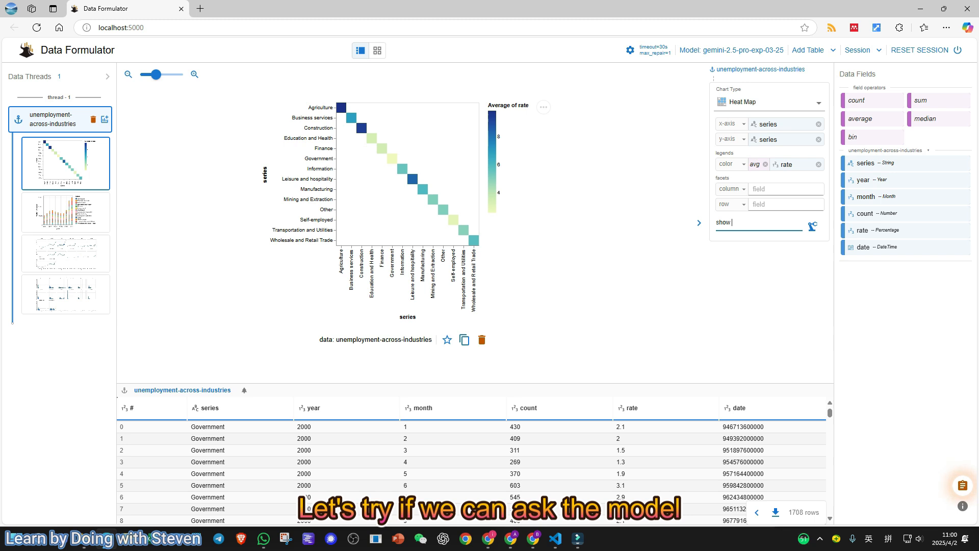
text( the correlation )
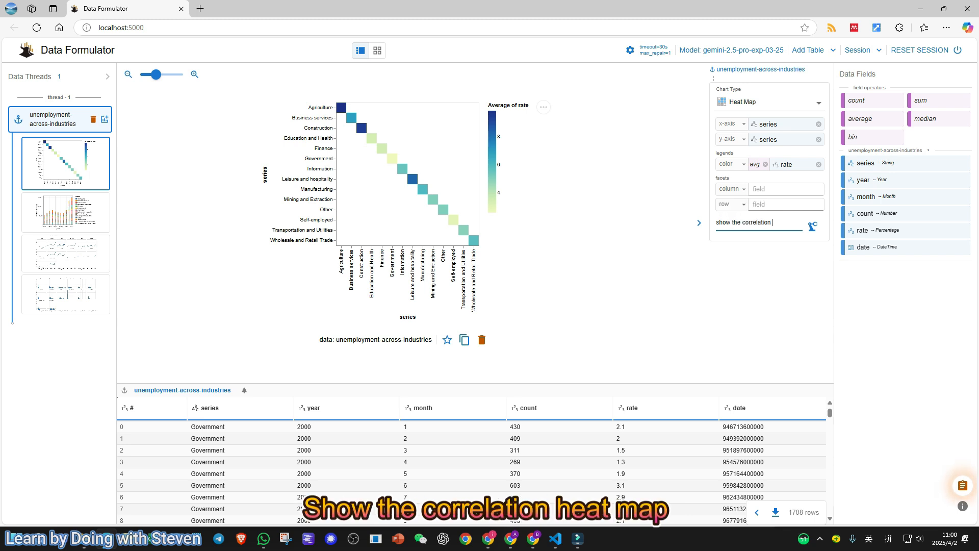
text(heat map of the av)
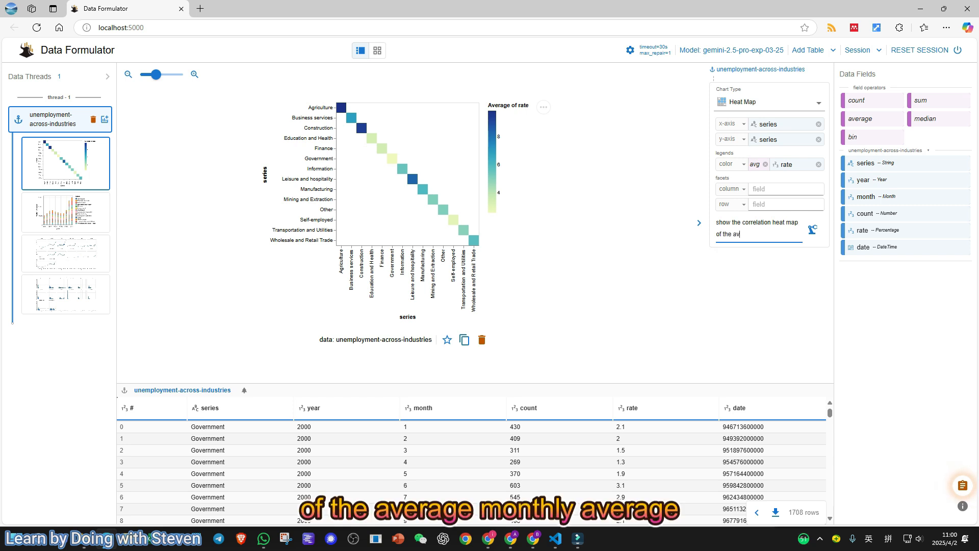
key(BackSpace)
key(BackSpace)
text(monthly average unemployment rate by industries)
key(Return)
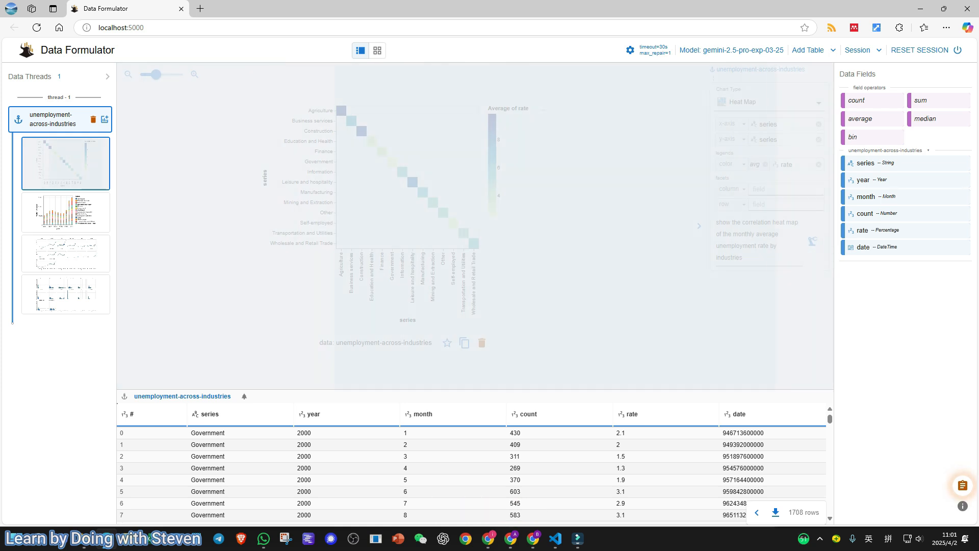
Examine the generated correlation table and the data transformation code that produced it.
scroll(418, 463, down, 2)
scroll(418, 463, up, 2)
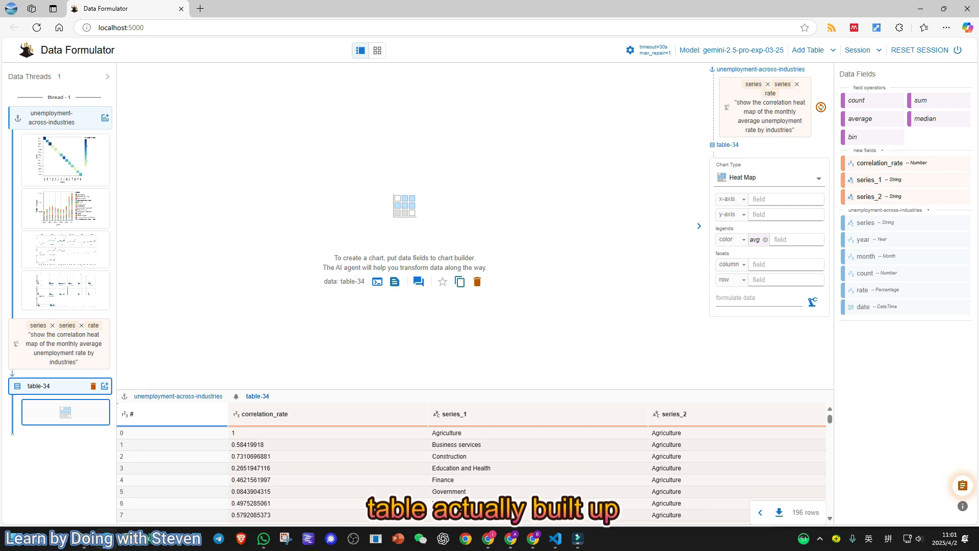
drag(418, 390, 418, 298)
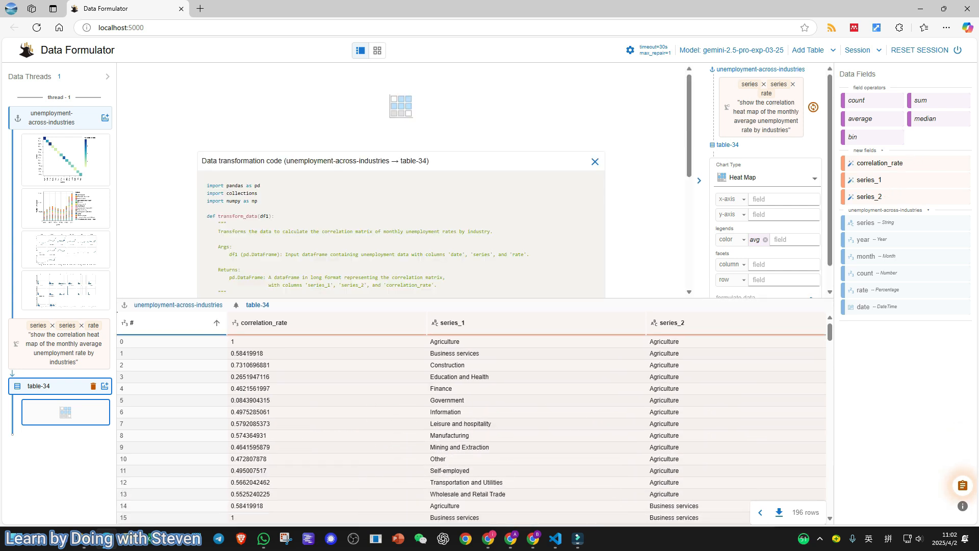
drag(418, 298, 418, 392)
scroll(413, 285, down, 1)
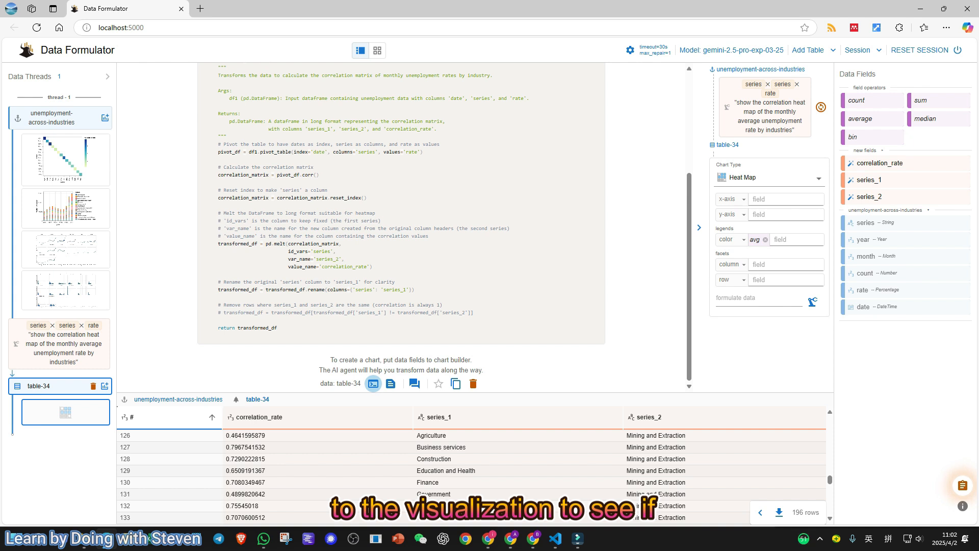
scroll(402, 229, up, 3)
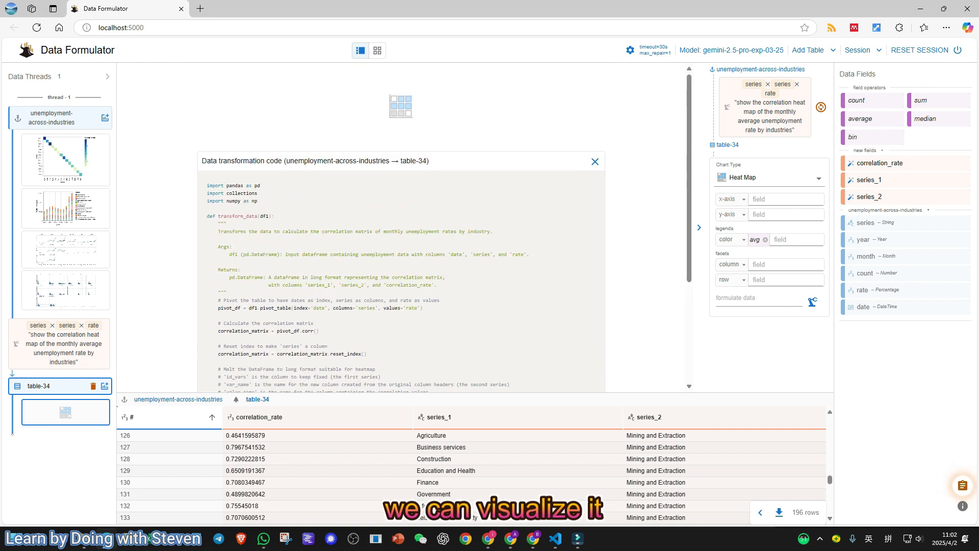
Plot series_1 on the x-axis and series_2 on the y-axis, color by correlation_rate, and close the transformation code.
drag(865, 180, 765, 199)
drag(867, 196, 777, 215)
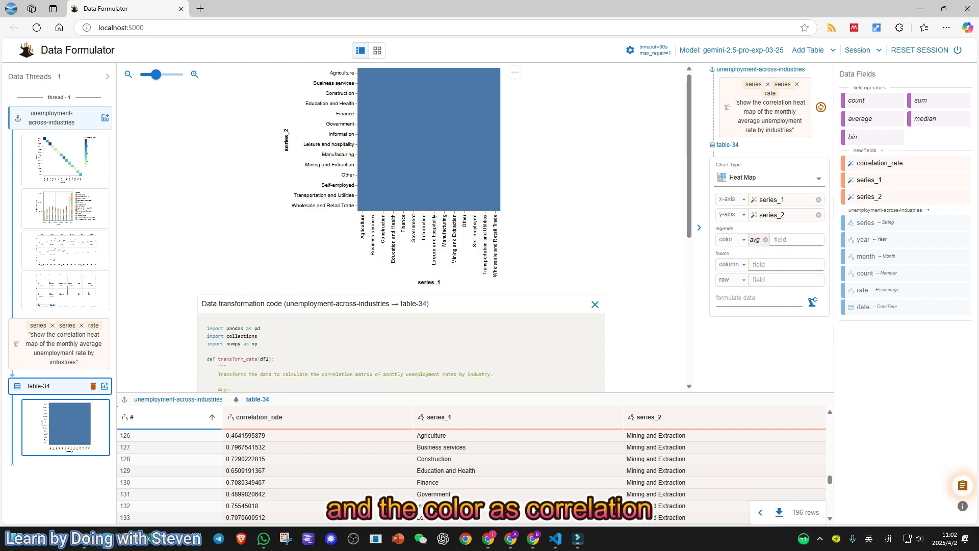
drag(877, 163, 780, 239)
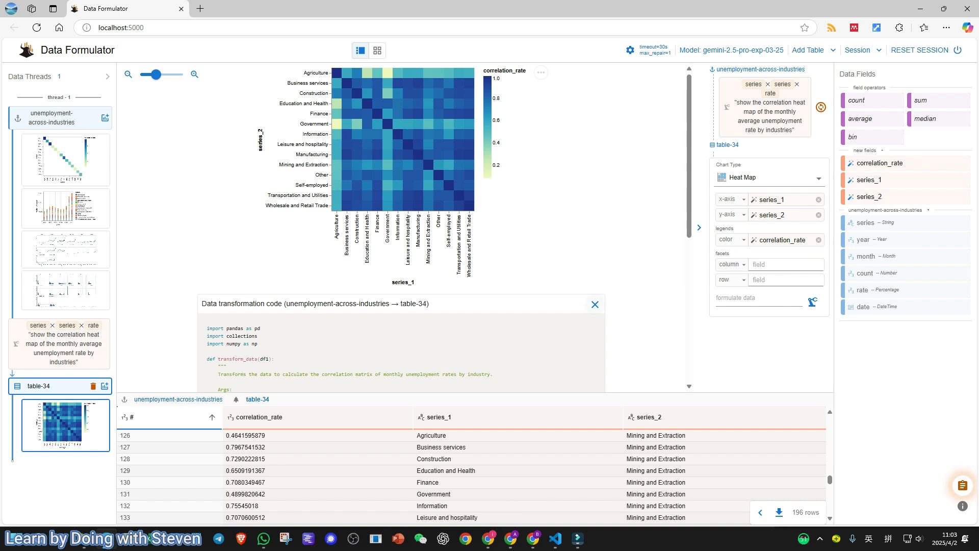
click(595, 304)
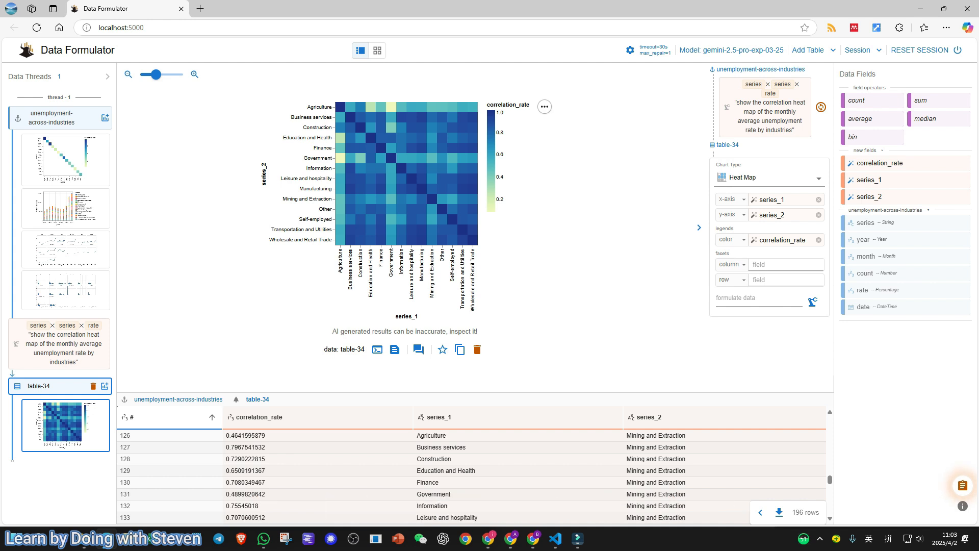
Create a Custom Point chart from the unemployment-across-industries table with year on the x-axis, count on the y-axis and month as opacity.
click(105, 118)
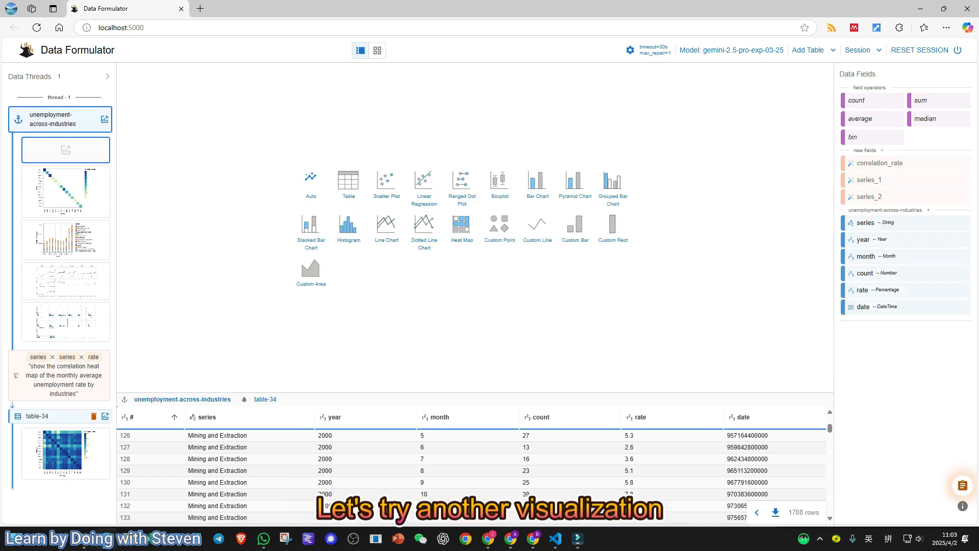
click(499, 227)
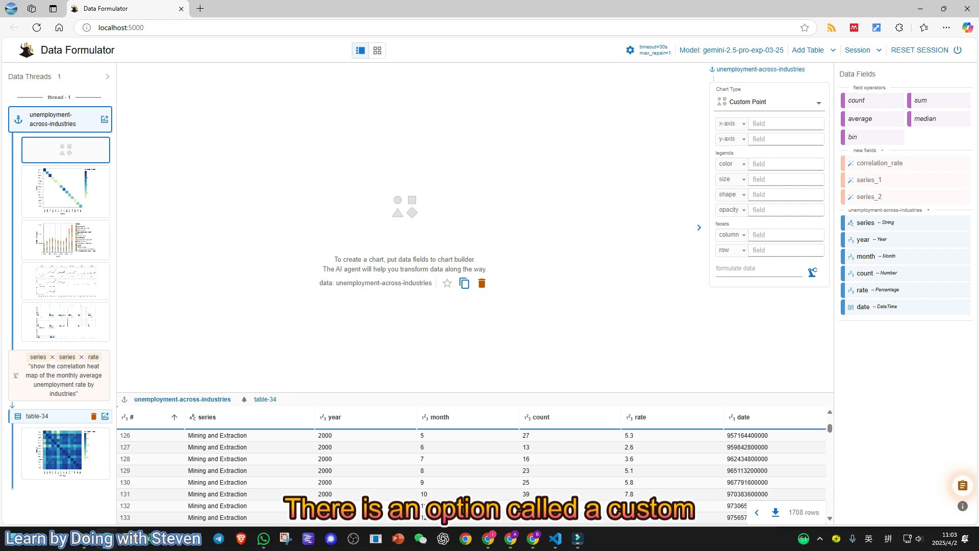
drag(863, 239, 765, 125)
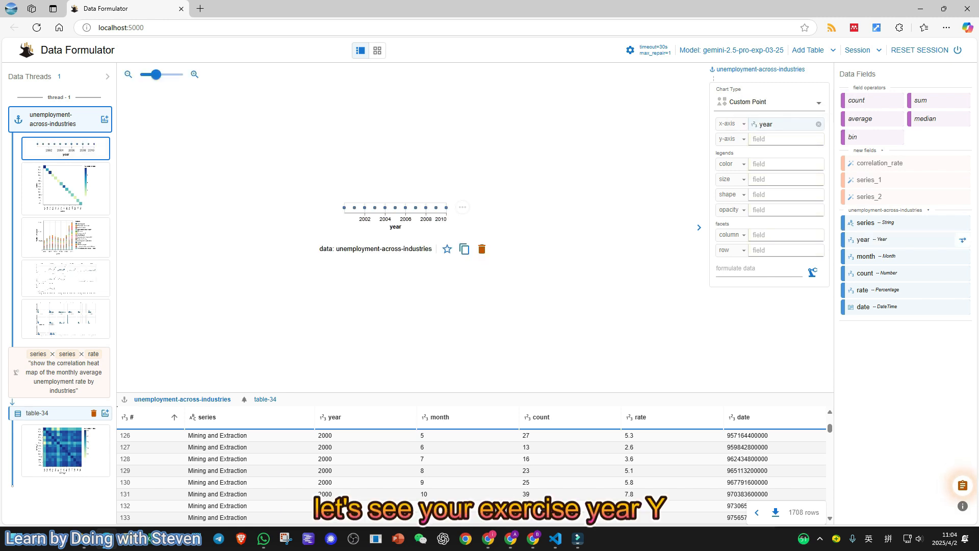
drag(867, 273, 765, 139)
drag(866, 256, 765, 210)
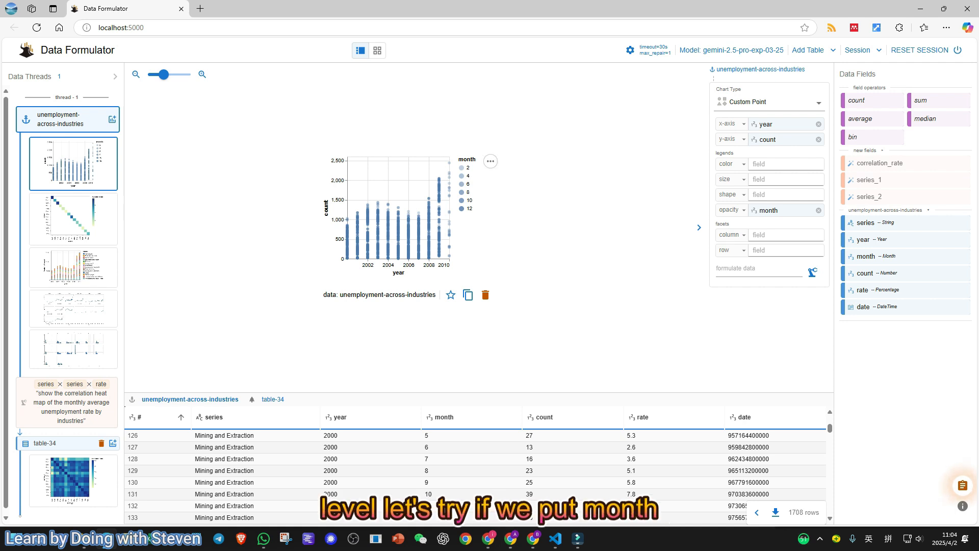
Try month as the column facet and as the point size, then swap it with the count field on the y-axis.
drag(769, 210, 785, 235)
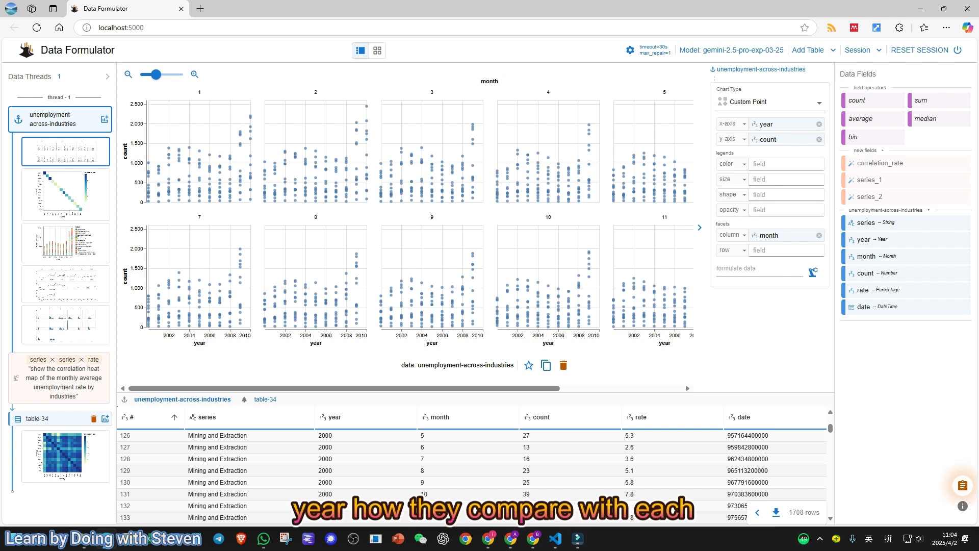
drag(768, 235, 770, 179)
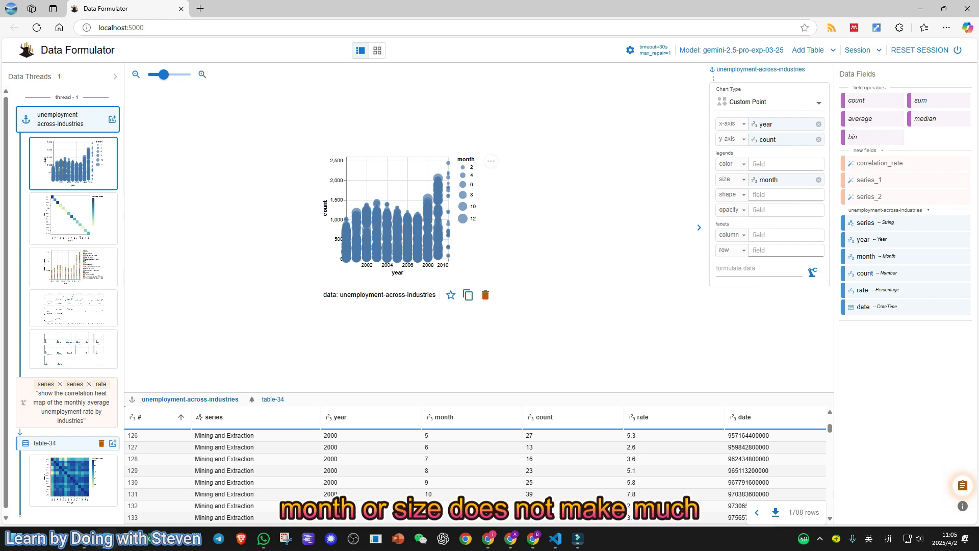
drag(768, 139, 764, 179)
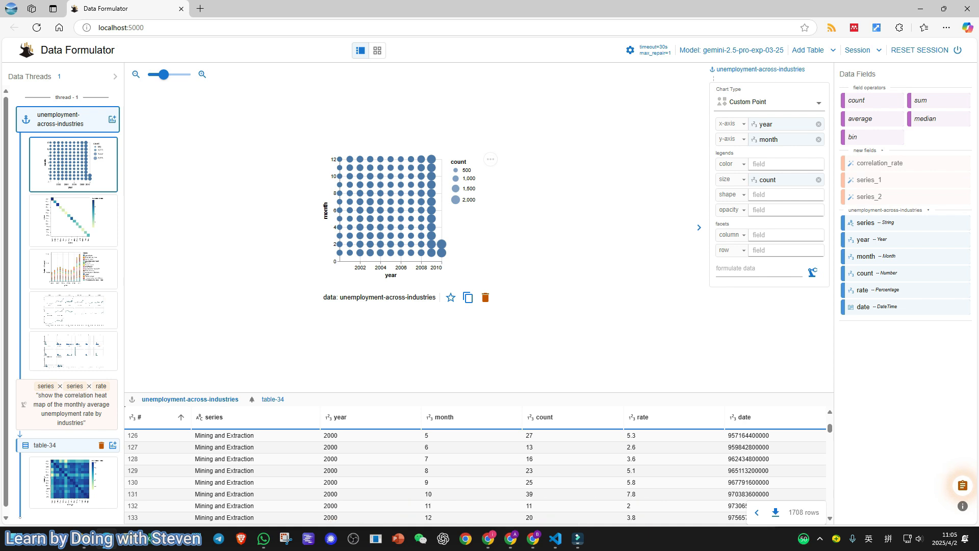
Show all charts in the grid view and compare the point chart, heat maps, bar chart, boxplot and histogram.
click(377, 50)
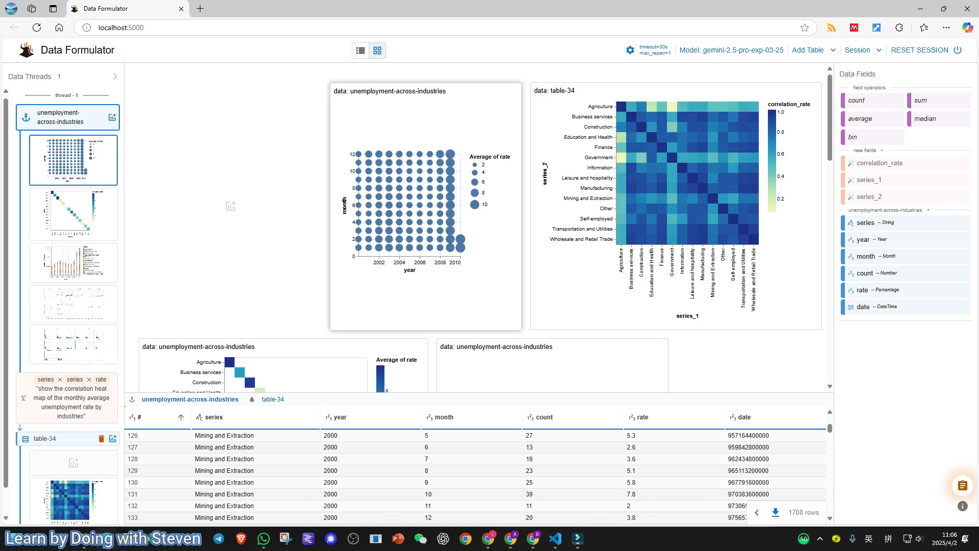
scroll(379, 219, down, 6)
scroll(380, 219, up, 6)
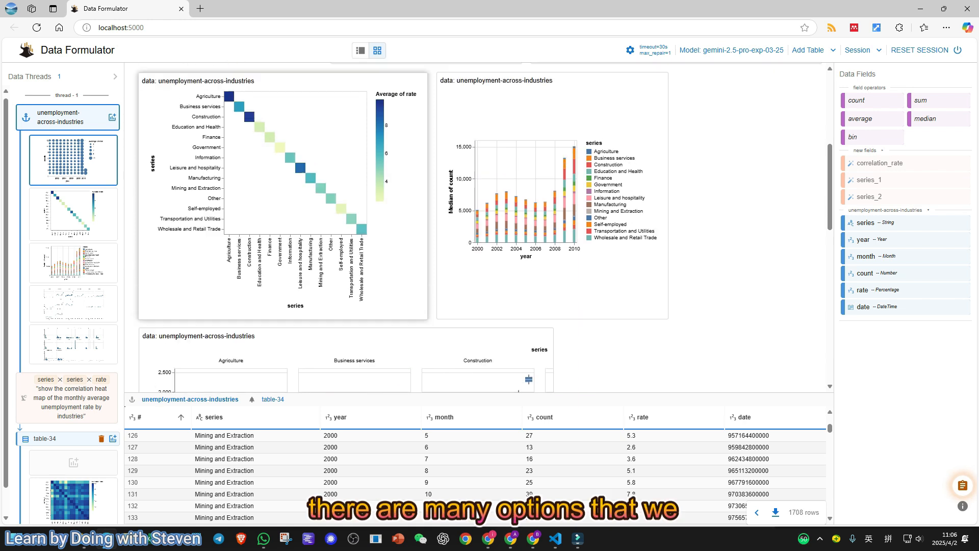
scroll(379, 219, down, 5)
scroll(379, 220, down, 10)
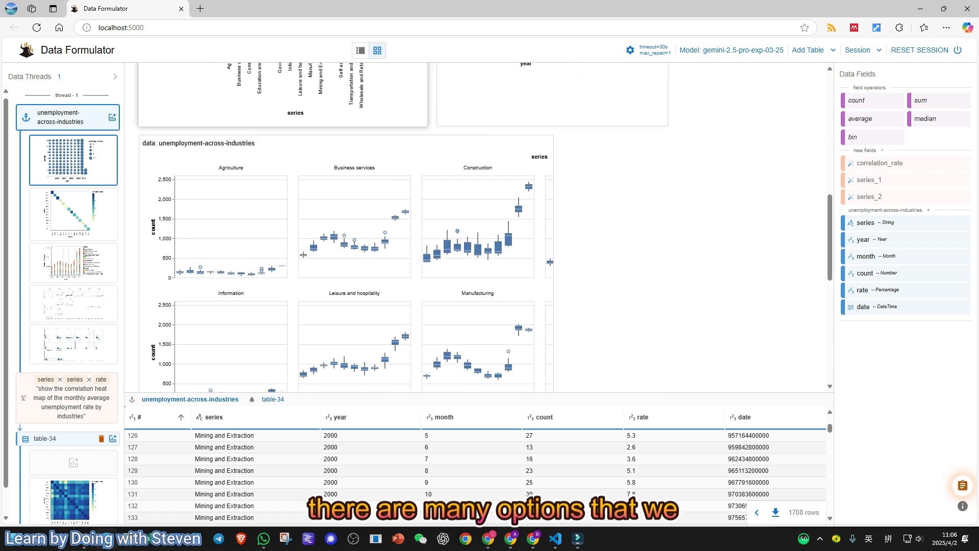
scroll(345, 228, down, 2)
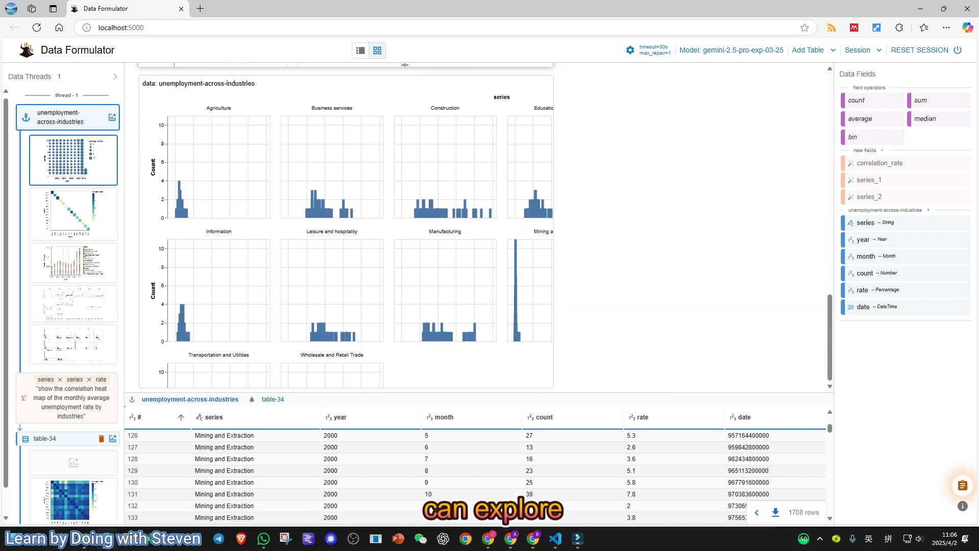
scroll(479, 228, up, 12)
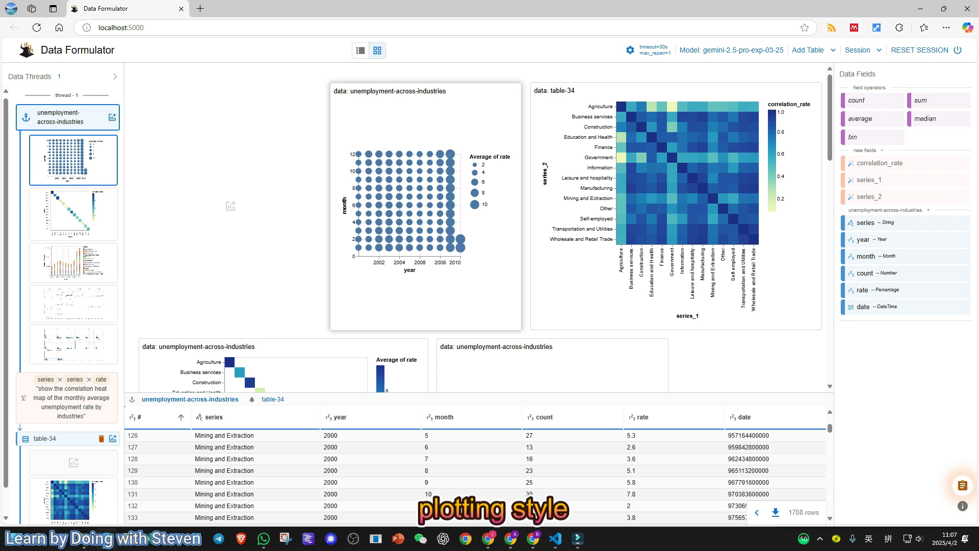
Open the custom point chart from the grid view and inspect its data formulation prompt.
click(426, 206)
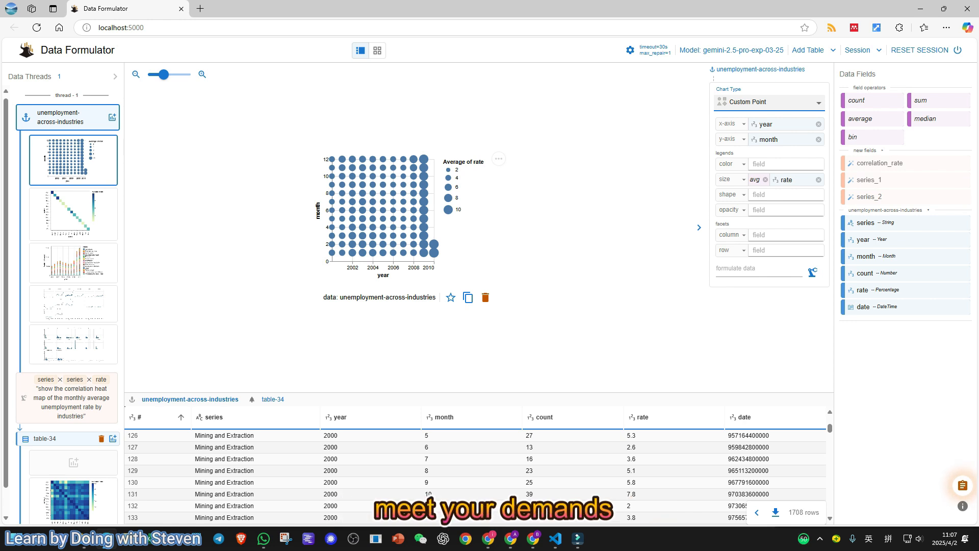
click(758, 269)
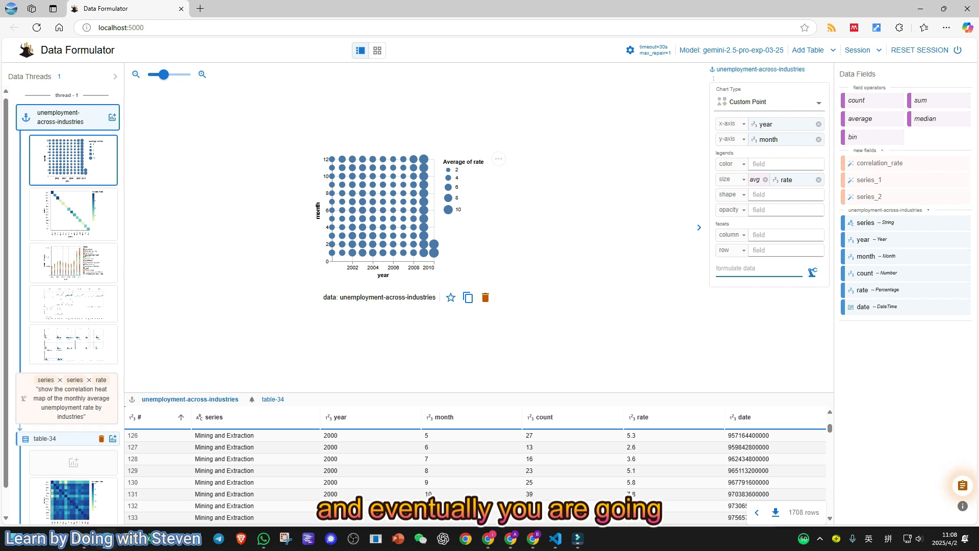
click(388, 214)
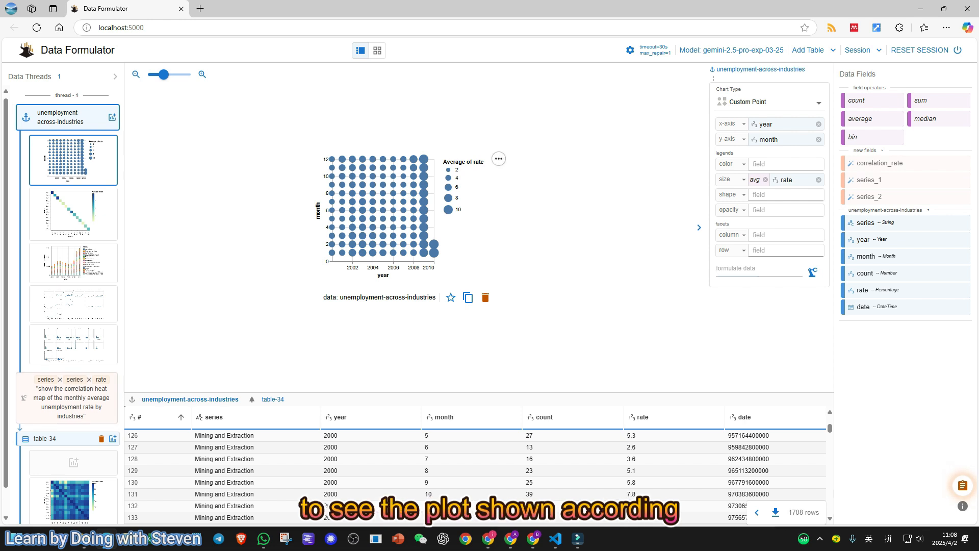
Open the correlation heat map of table-34 and read through its data transformation code.
scroll(74, 459, down, 1)
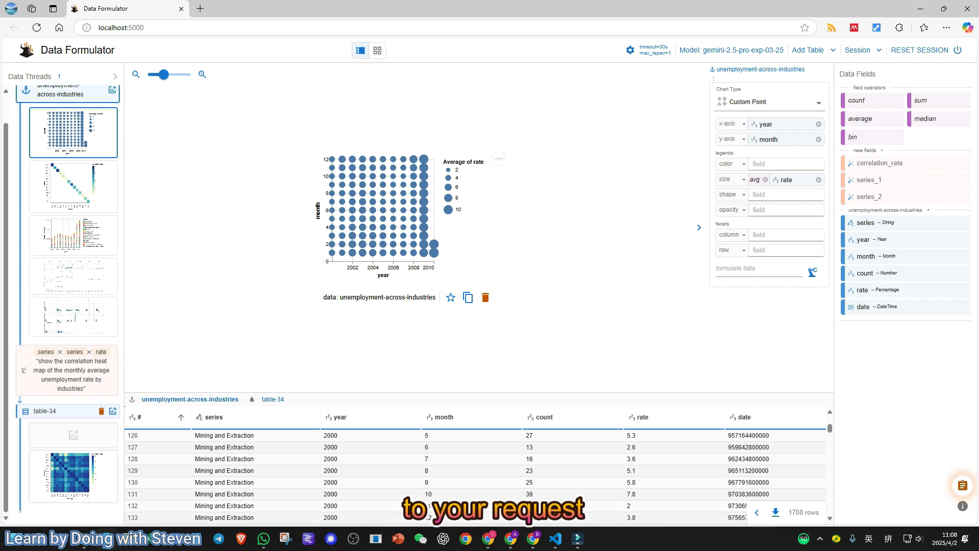
click(74, 476)
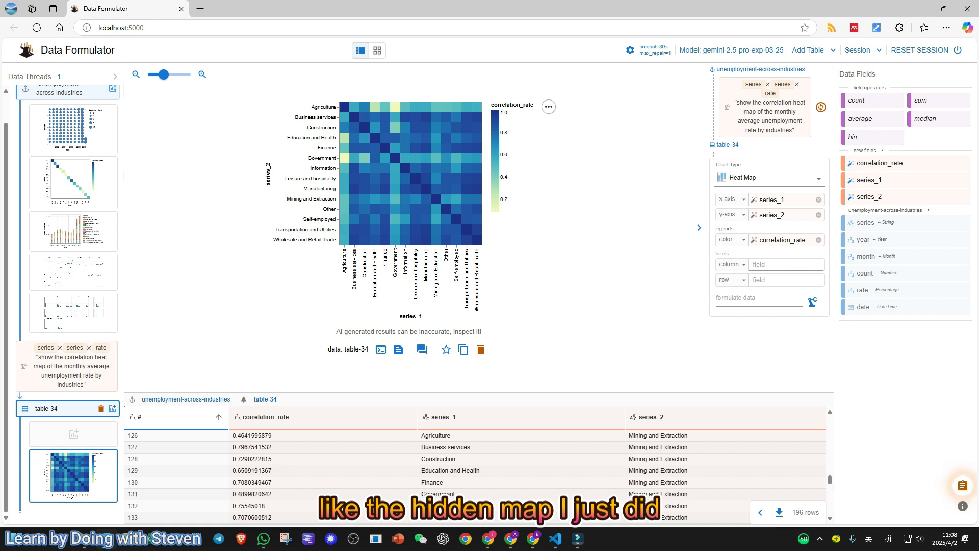
click(381, 349)
scroll(404, 227, down, 5)
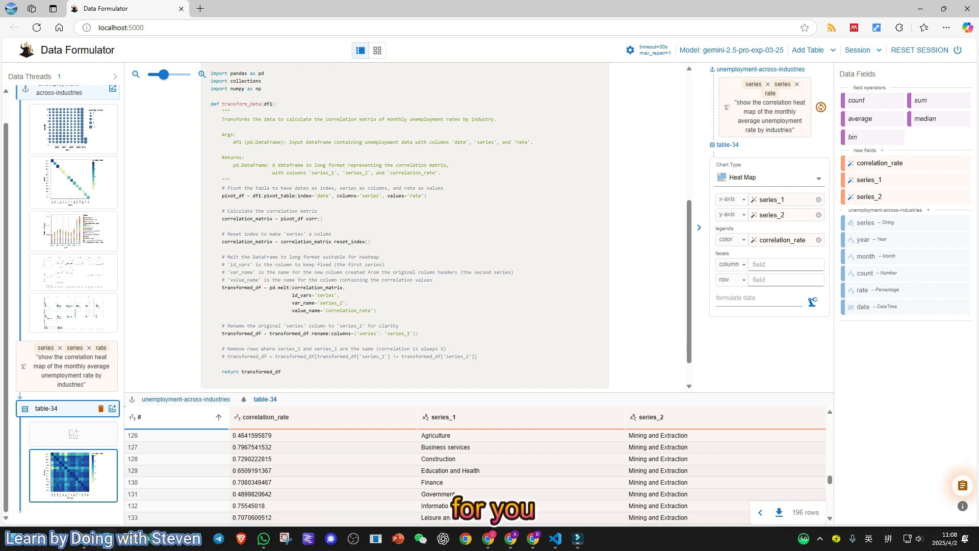
Close the data transformation code of the table-34 correlation heat map.
scroll(405, 227, up, 5)
click(598, 270)
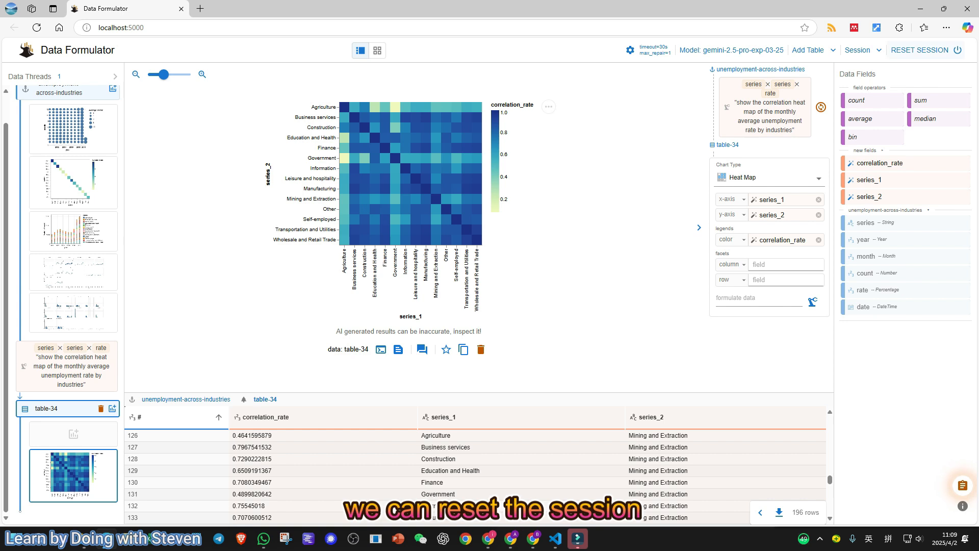
Look through the session export and import options, the sources for adding a table, and the dataset challenges.
click(863, 50)
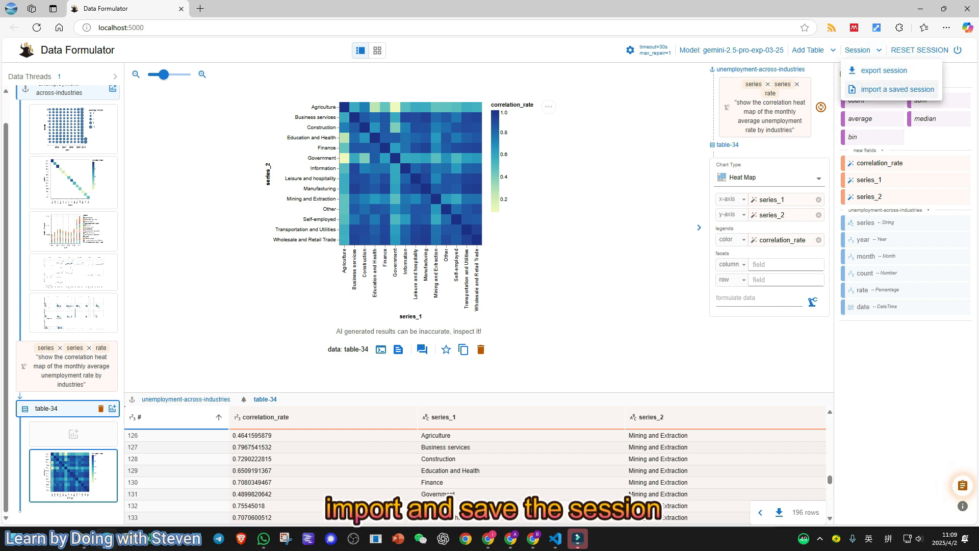
key(Escape)
click(814, 50)
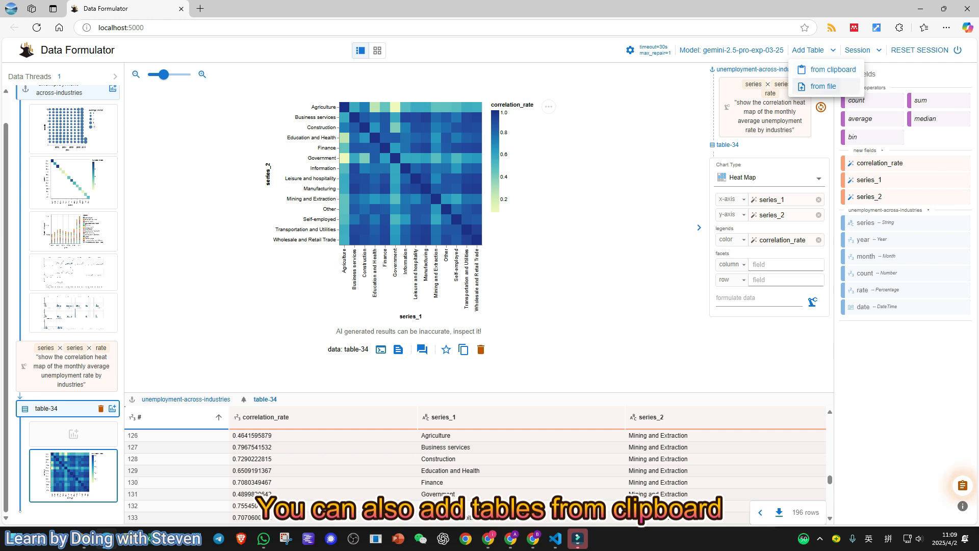
key(Escape)
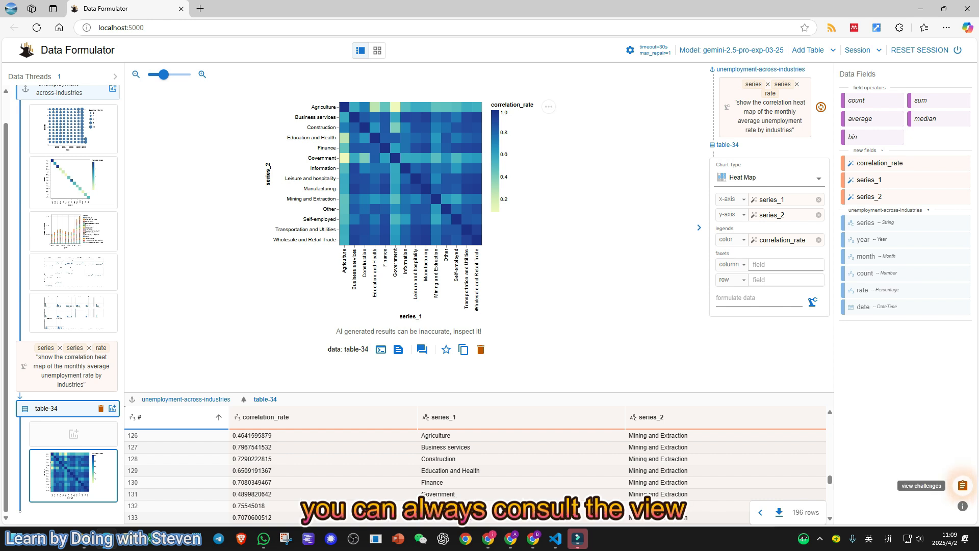
click(962, 486)
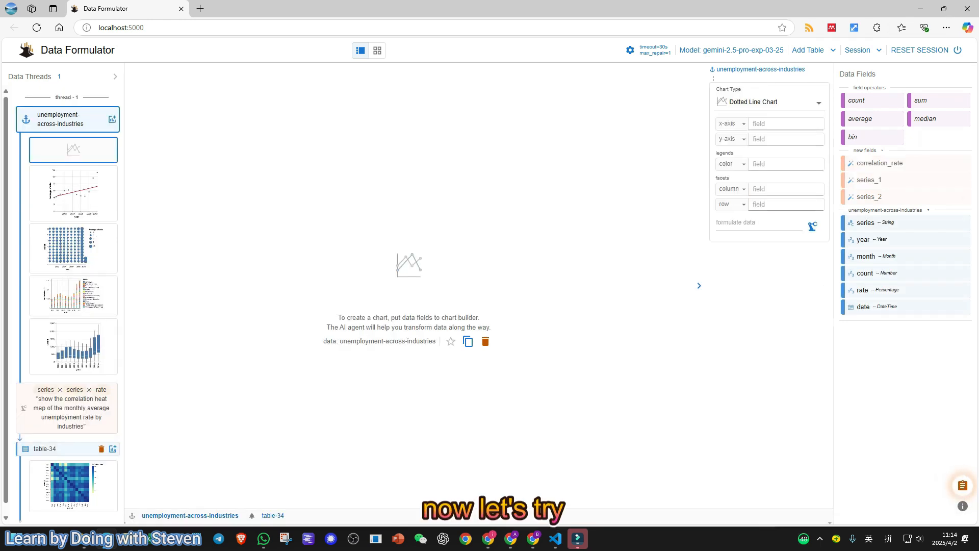
Build a dotted line chart from unemployment-across-industries with month on the x-axis and the median of count on the y-axis.
click(770, 102)
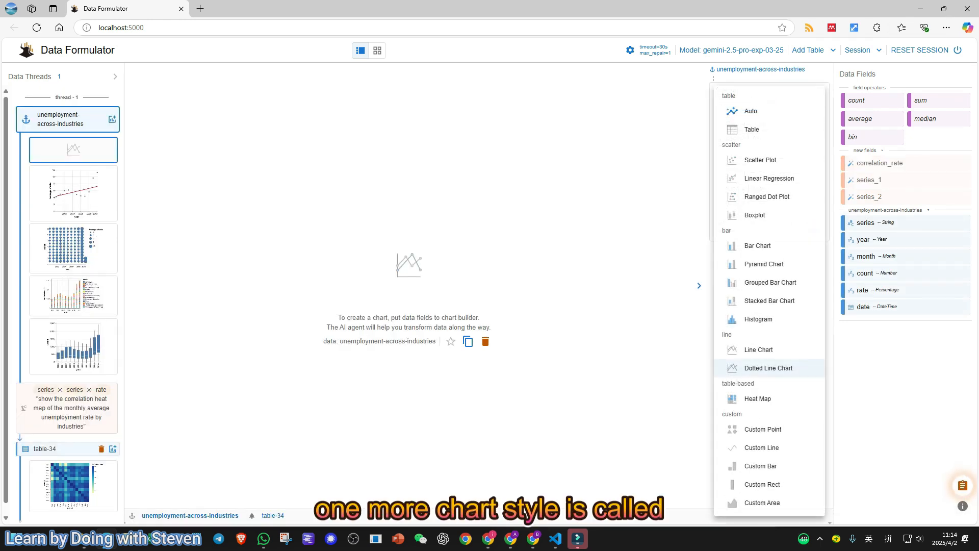
click(768, 368)
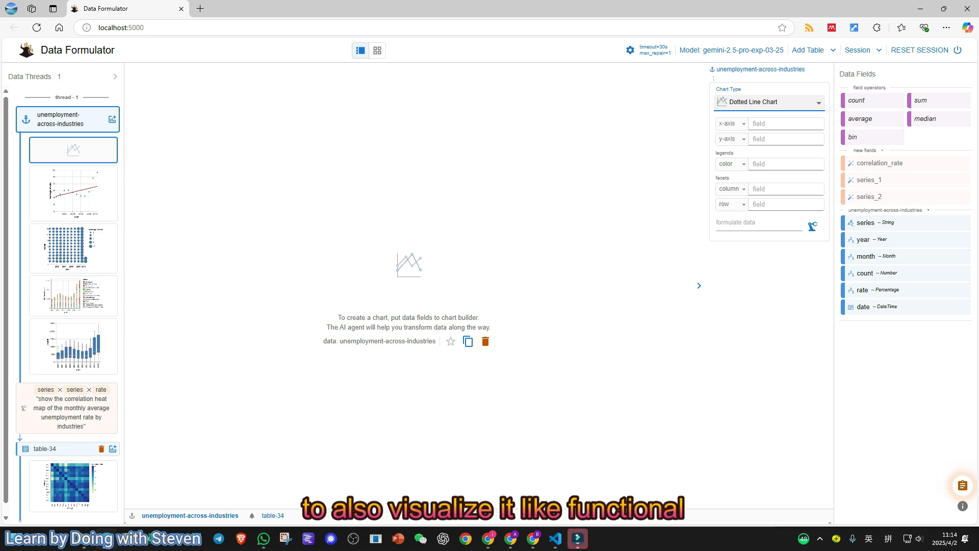
drag(865, 256, 786, 124)
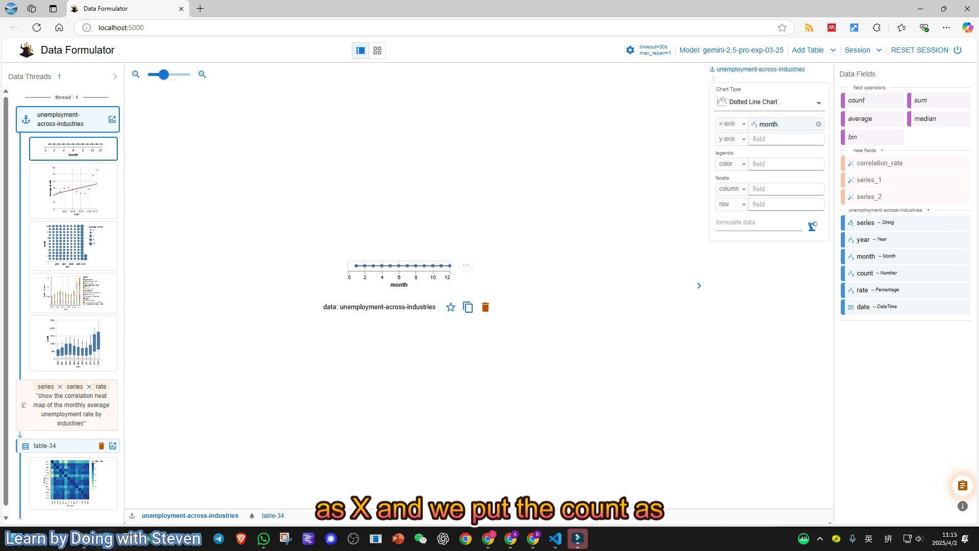
drag(865, 273, 785, 139)
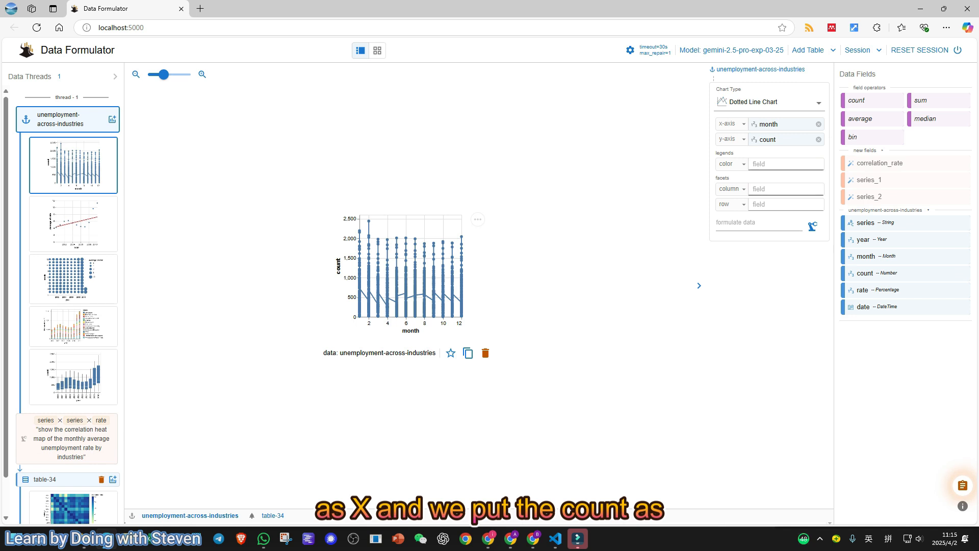
drag(925, 119, 760, 139)
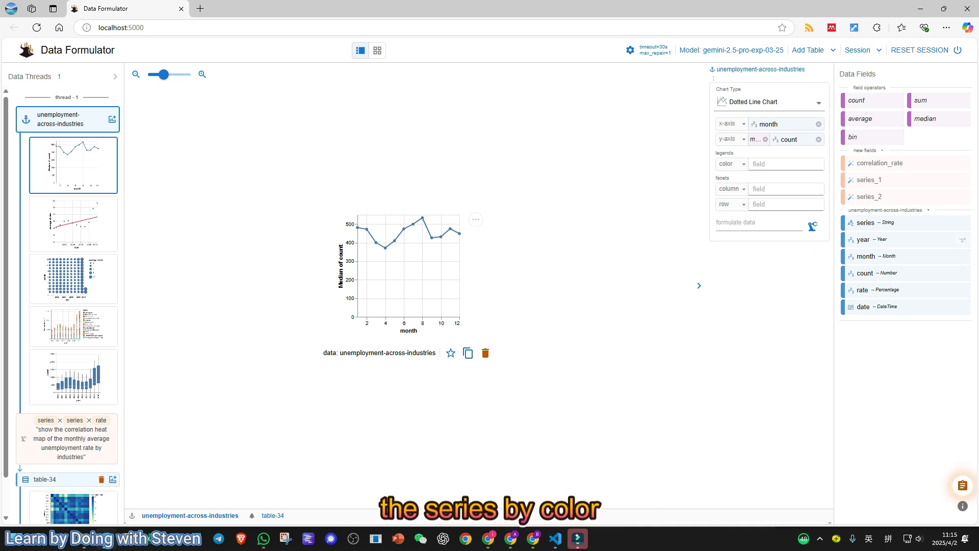
Color the dotted line chart by year and show all charts in the grid view.
drag(865, 239, 785, 164)
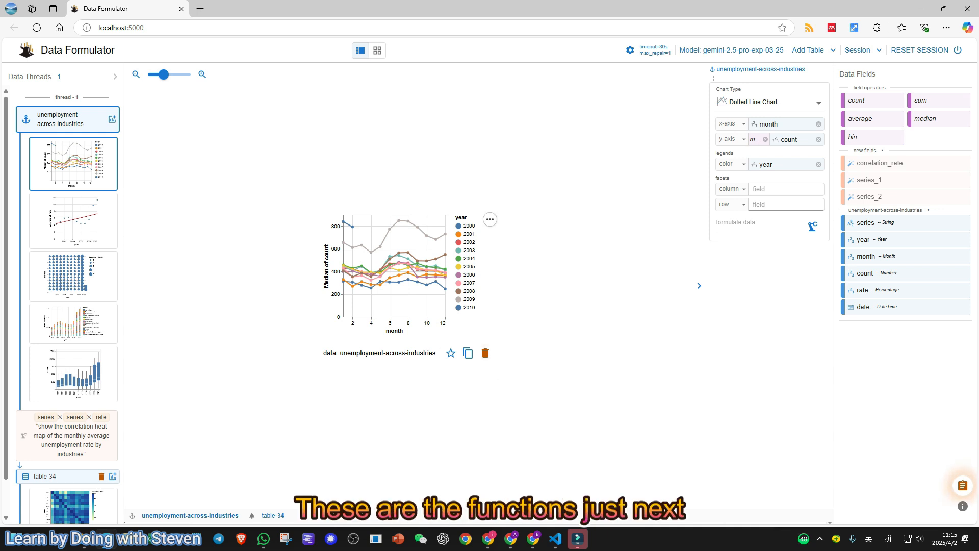
click(377, 50)
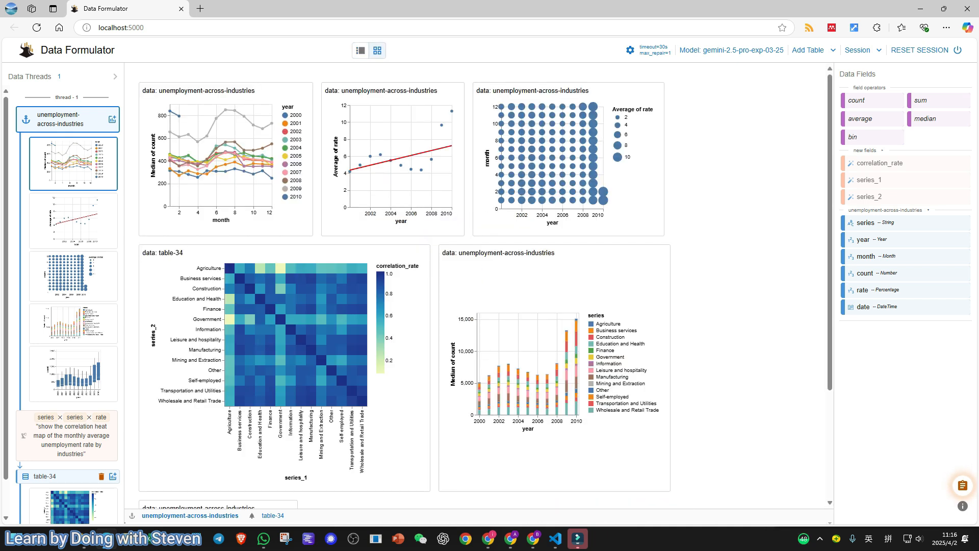